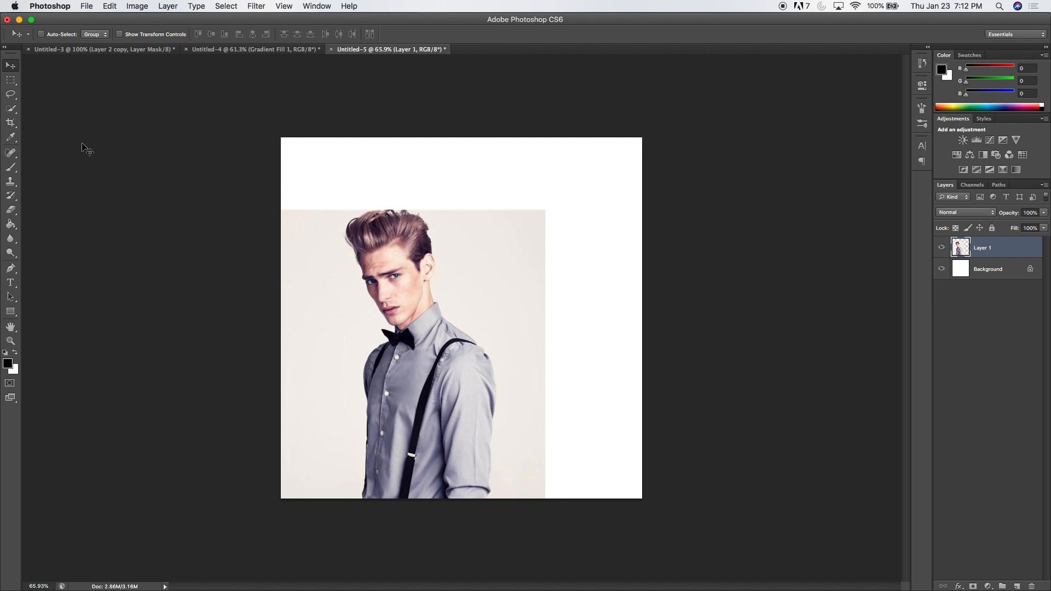
Select the light backdrop around the man on Layer 1 with the Quick Selection tool, leaving the man out
left_click(11, 108)
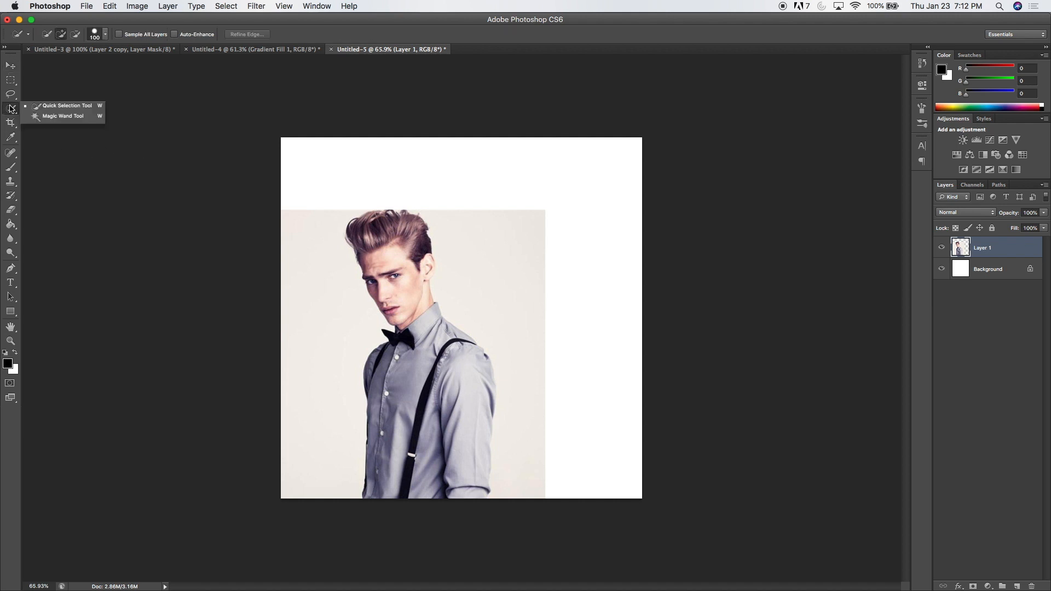
left_click(48, 107)
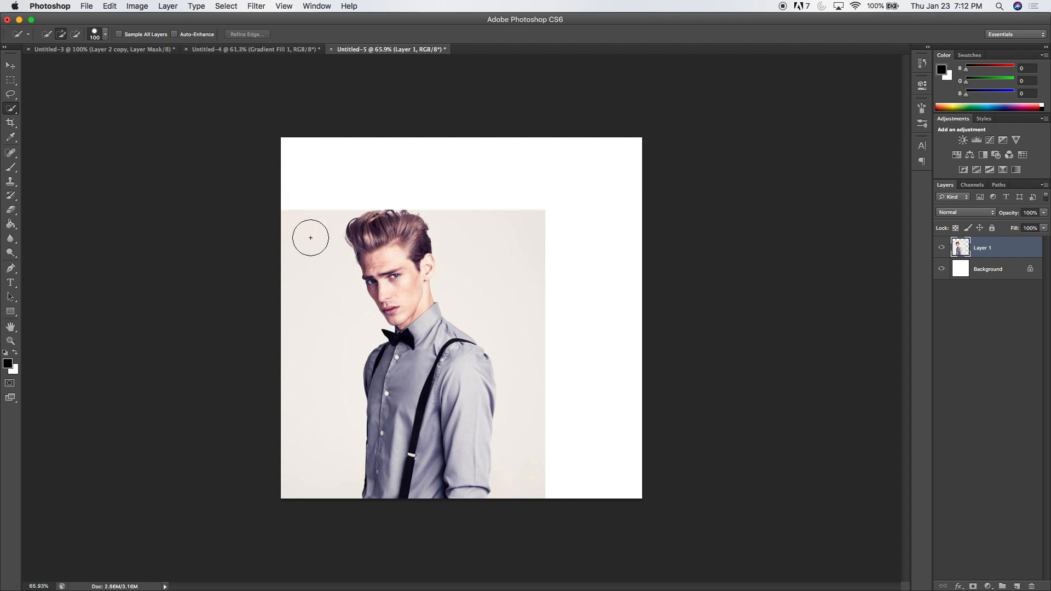
left_click_drag(308, 332, 306, 367)
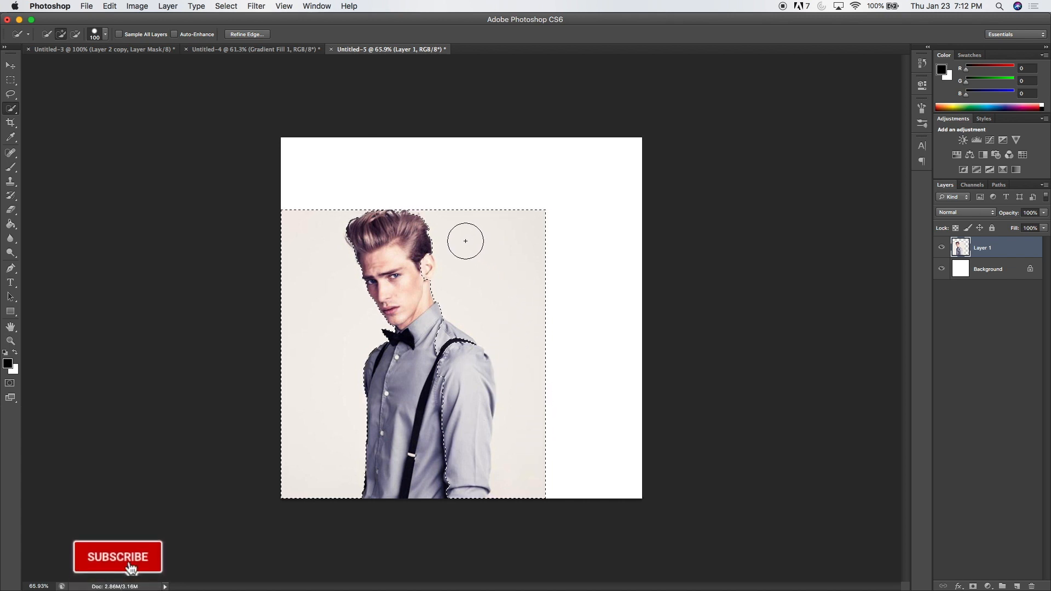
key("alt")
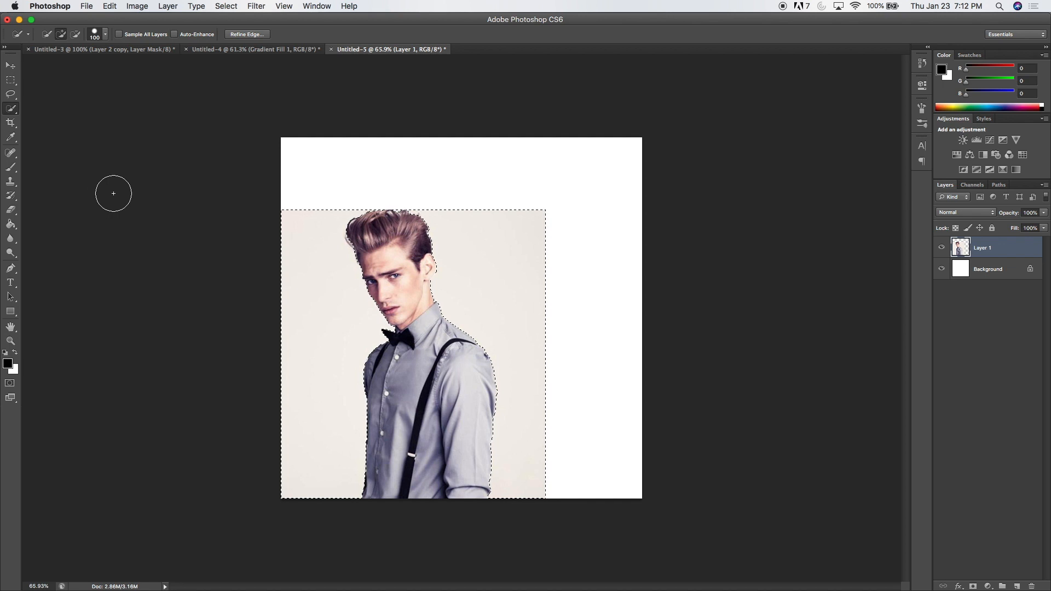
Invert the selection and subtract the empty white canvas area so that only the man is selected
right_click(367, 253)
left_click(281, 159)
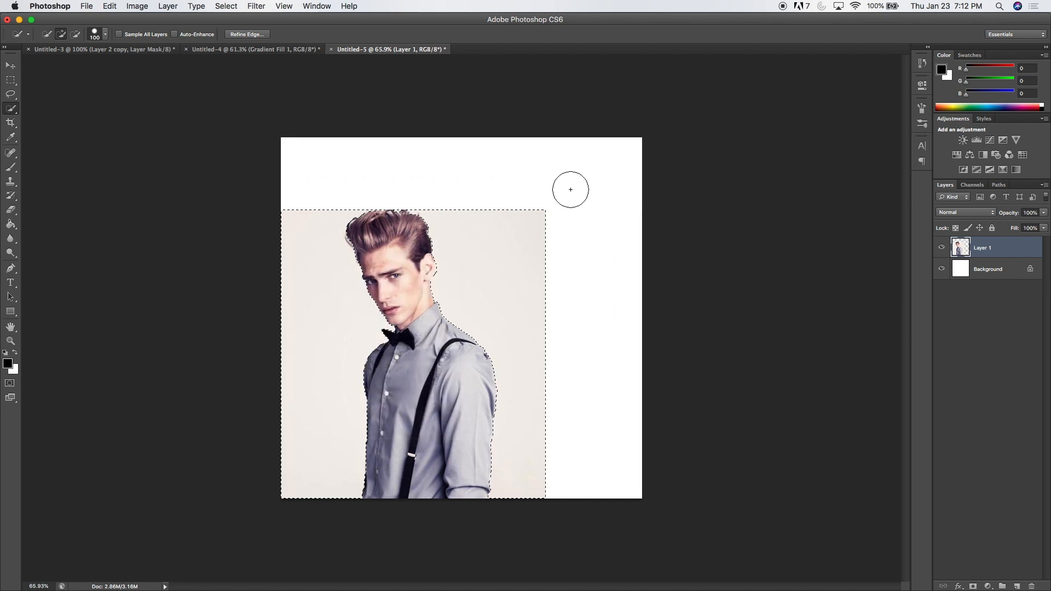
right_click(389, 271)
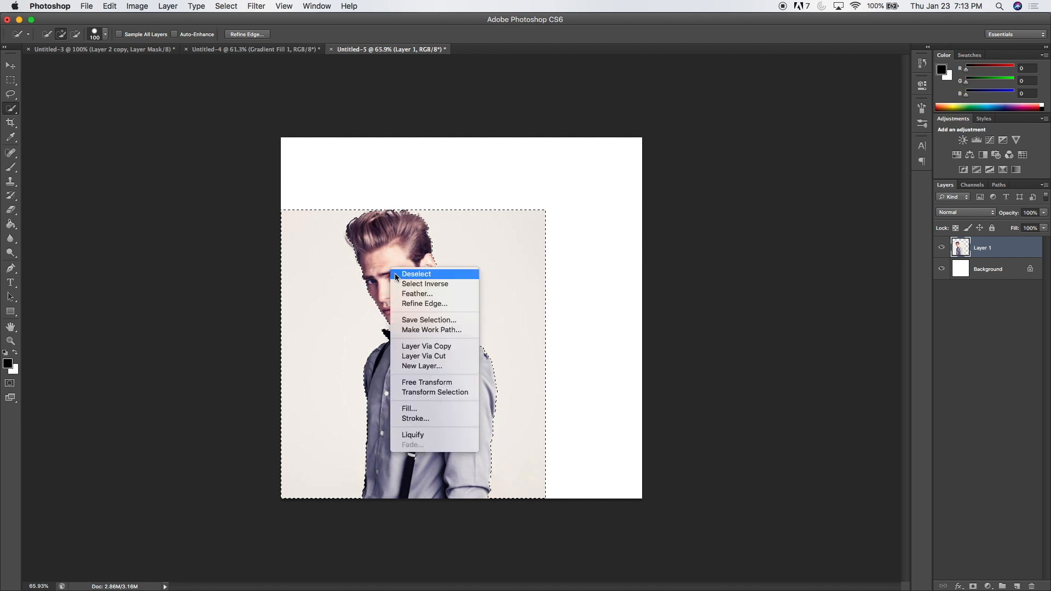
left_click(414, 285)
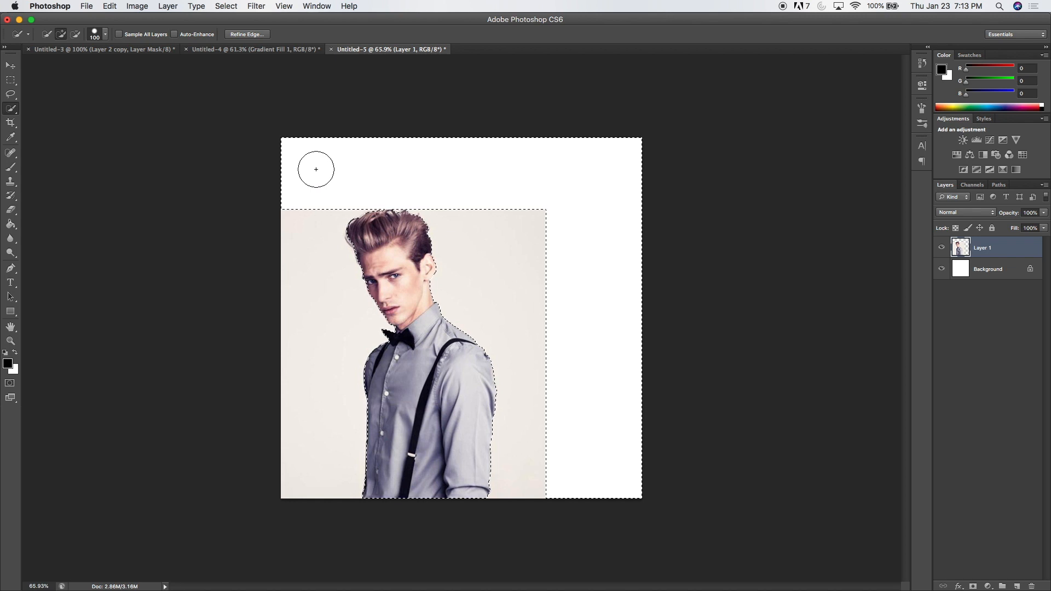
key("alt")
mouse_move(315, 168)
left_mouse_down()
mouse_move(408, 162)
mouse_move(592, 175)
mouse_move(591, 459)
left_mouse_up()
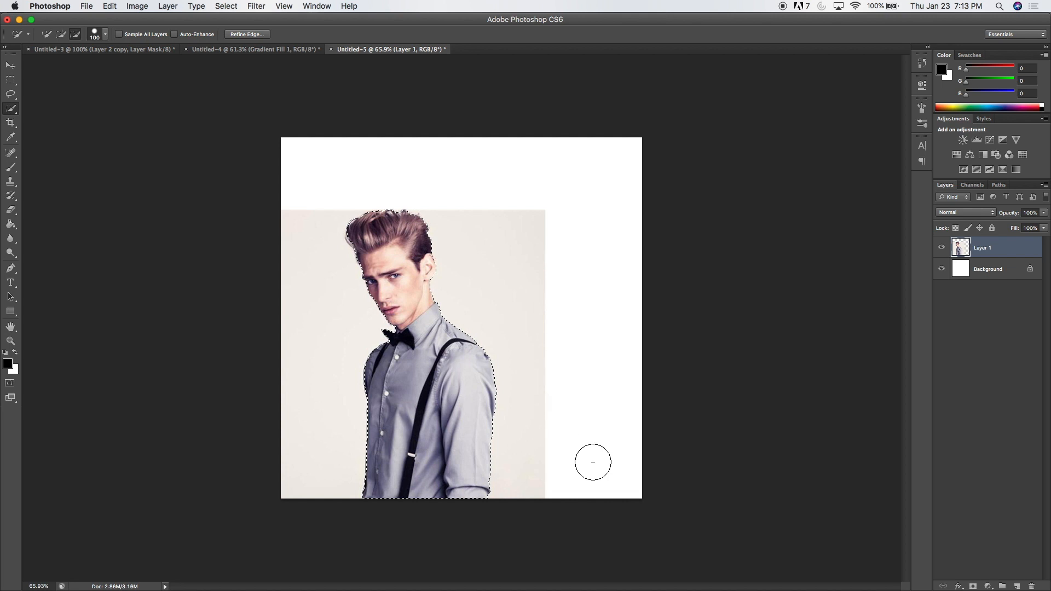
Refine the edge of the man's selection with an edge detection radius of 1.0 px, output to Selection
left_click(249, 35)
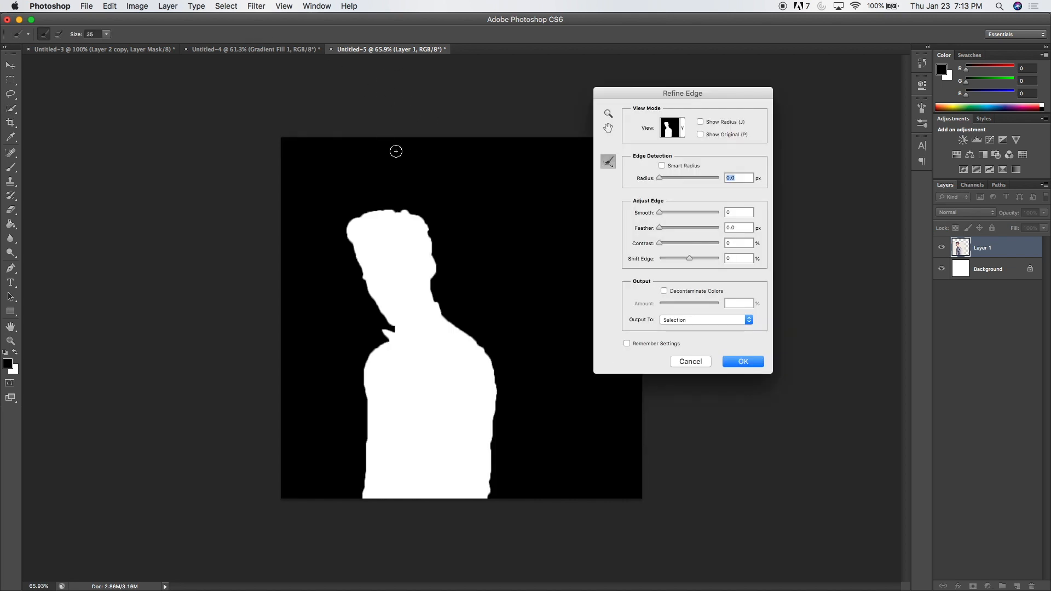
left_click(682, 129)
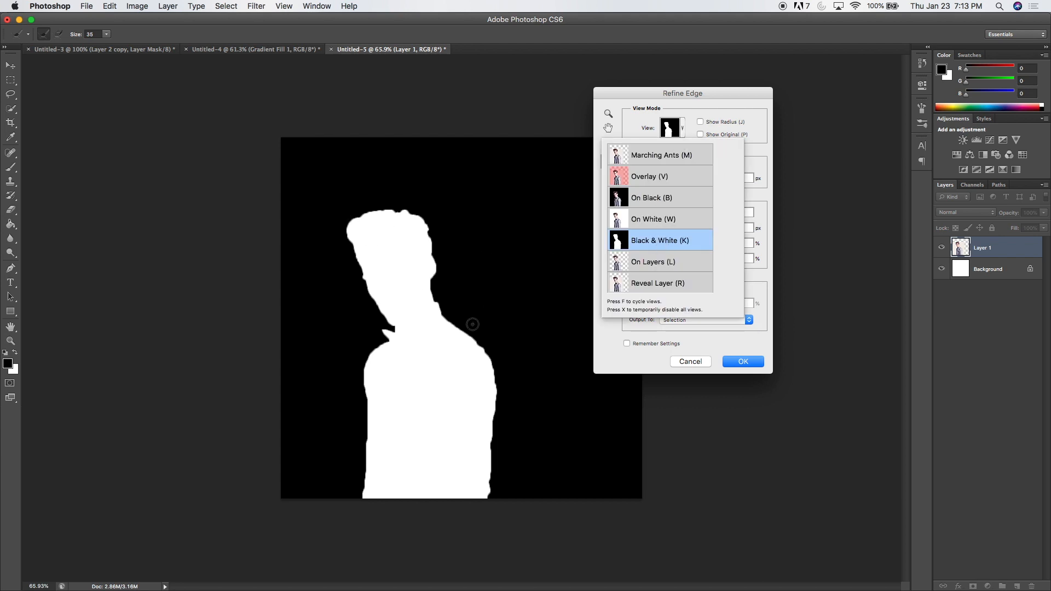
left_click(724, 104)
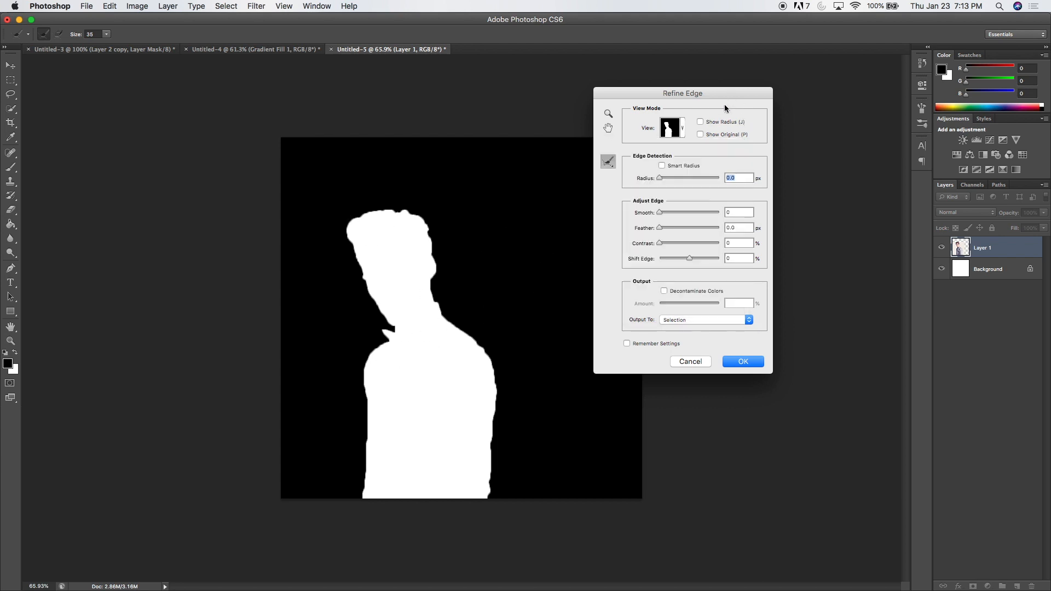
left_click_drag(662, 181, 663, 180)
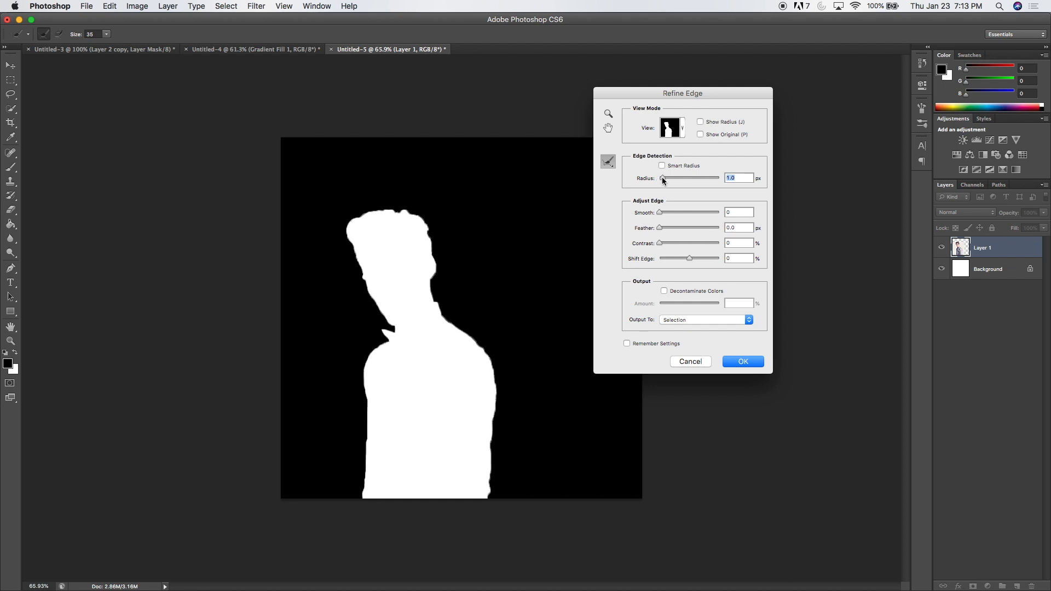
left_click(661, 229)
left_click(734, 362)
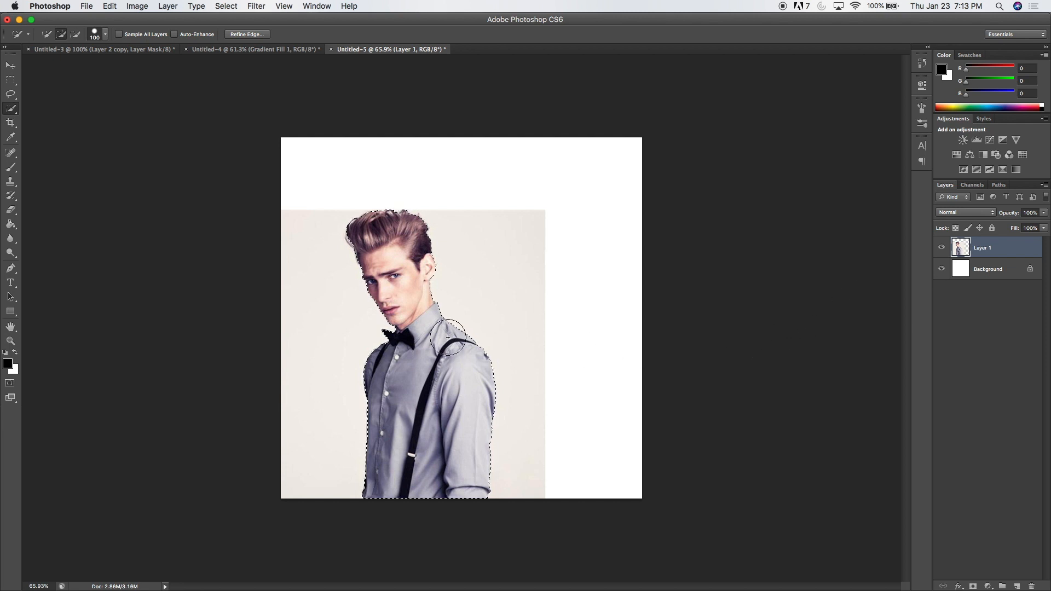
Copy the selected man to a new layer and hide the original photo on Layer 1
right_click(416, 331)
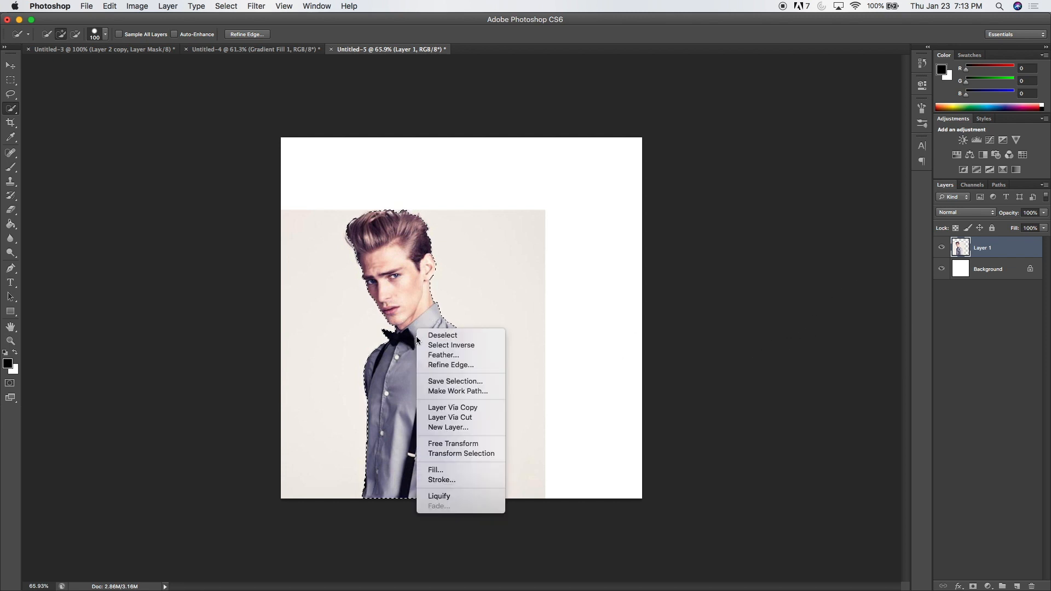
left_click(450, 408)
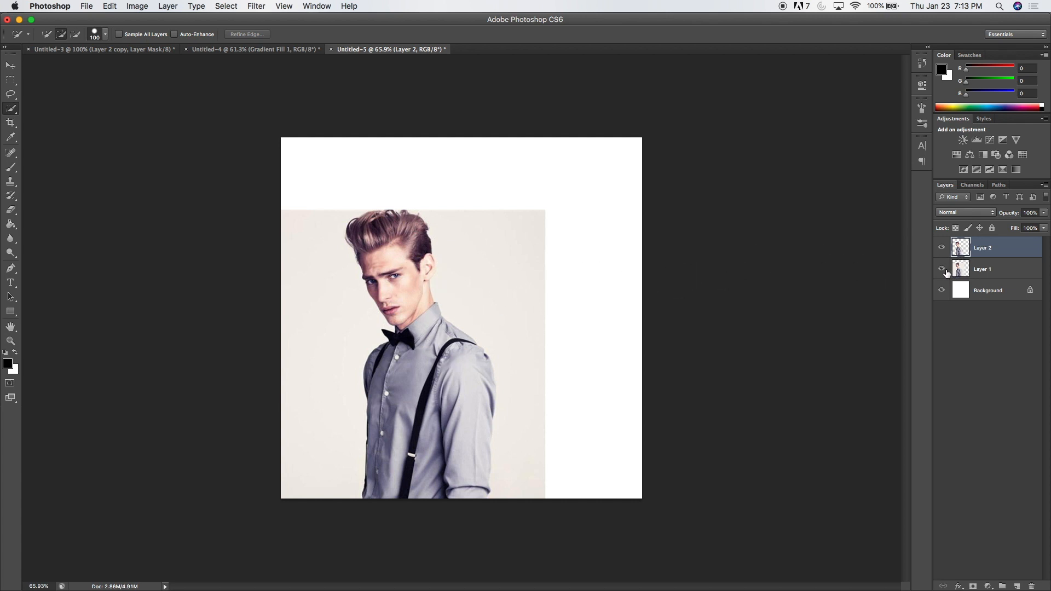
left_click(942, 269)
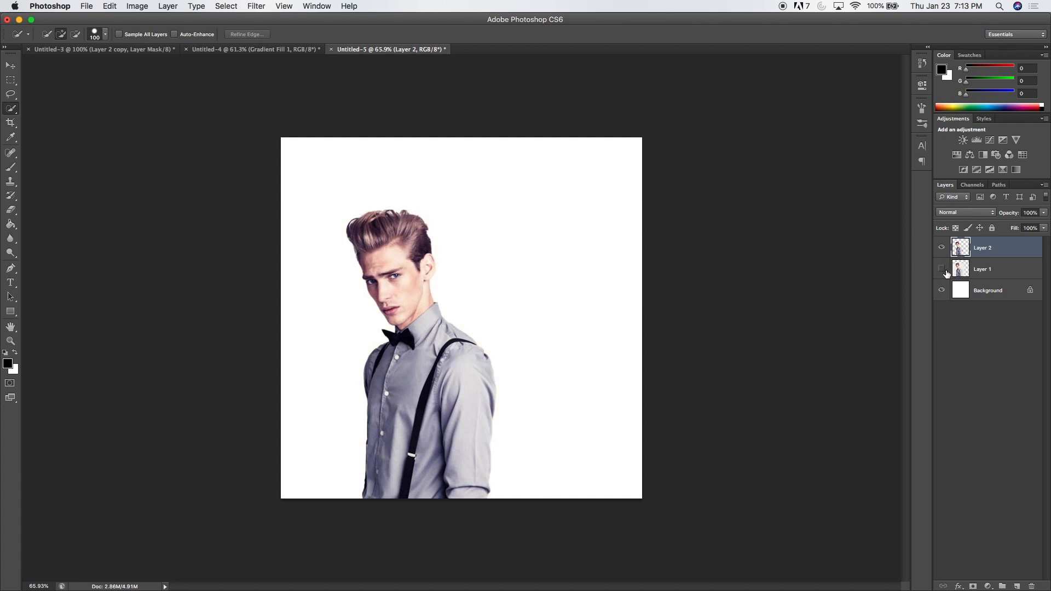
Add a gradient fill layer with Radial style, 186% scale and the gradient reversed
left_click(987, 586)
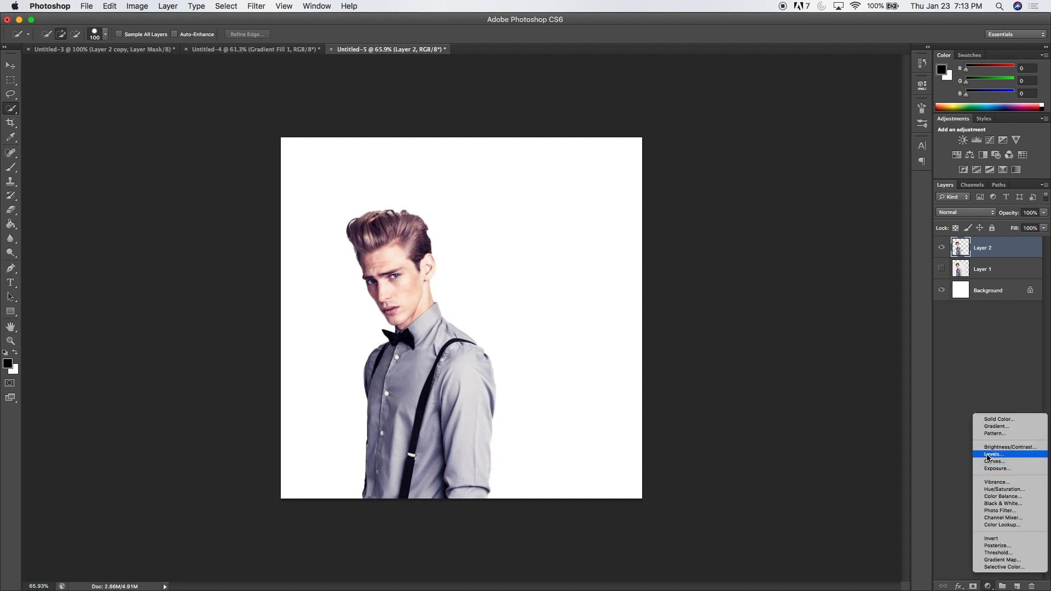
left_click(996, 426)
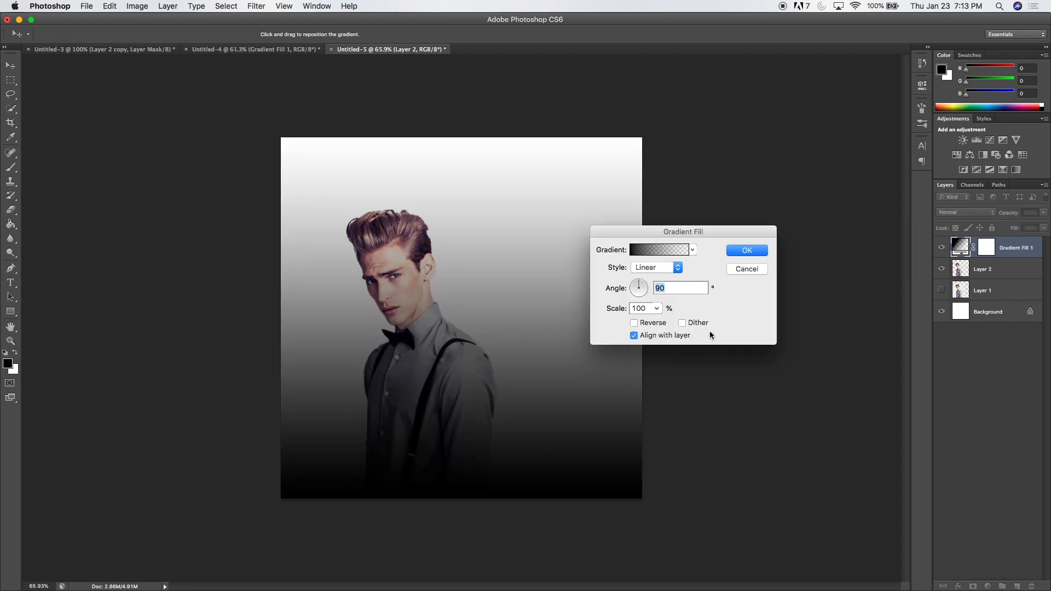
left_click(669, 270)
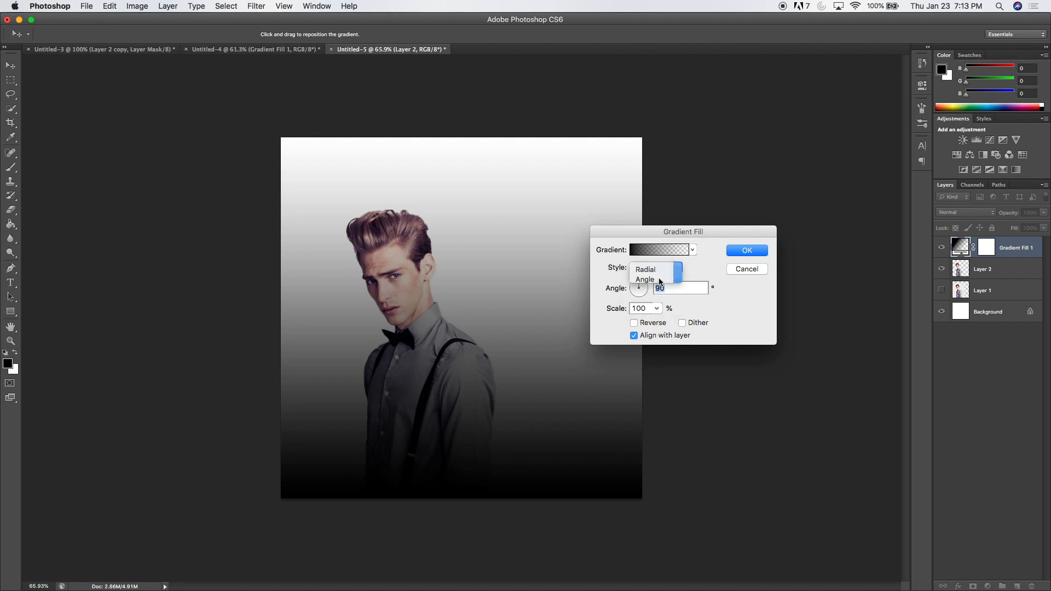
left_click(659, 277)
left_click(656, 309)
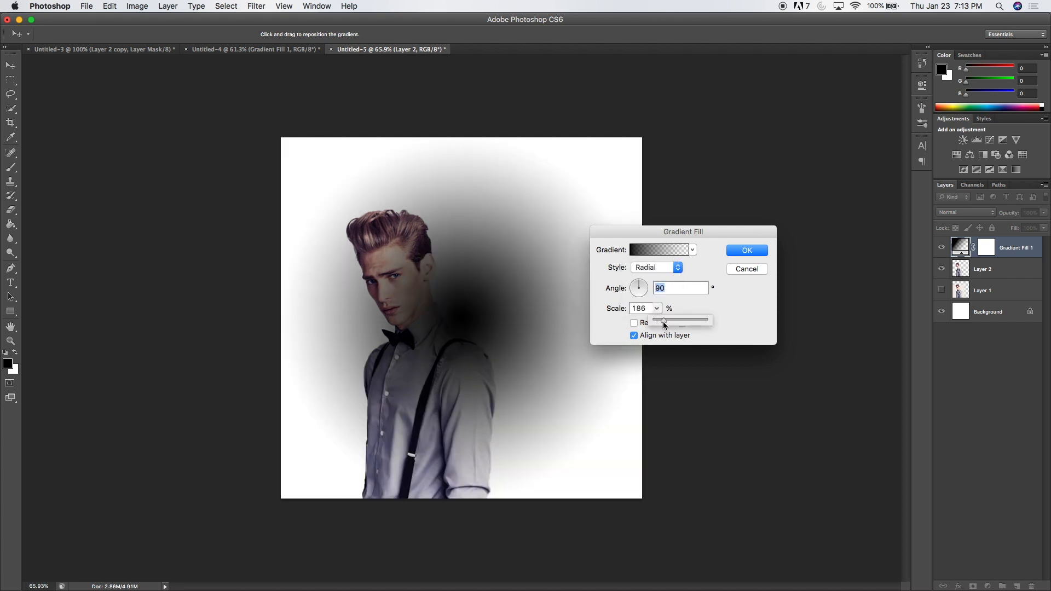
left_click_drag(663, 321, 664, 321)
left_click(669, 309)
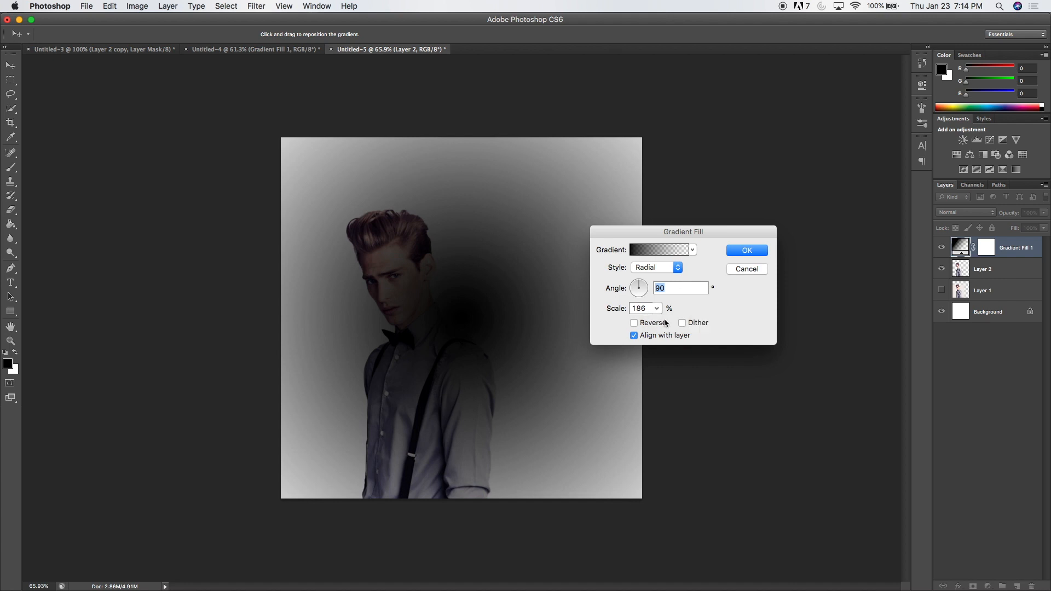
left_click(633, 323)
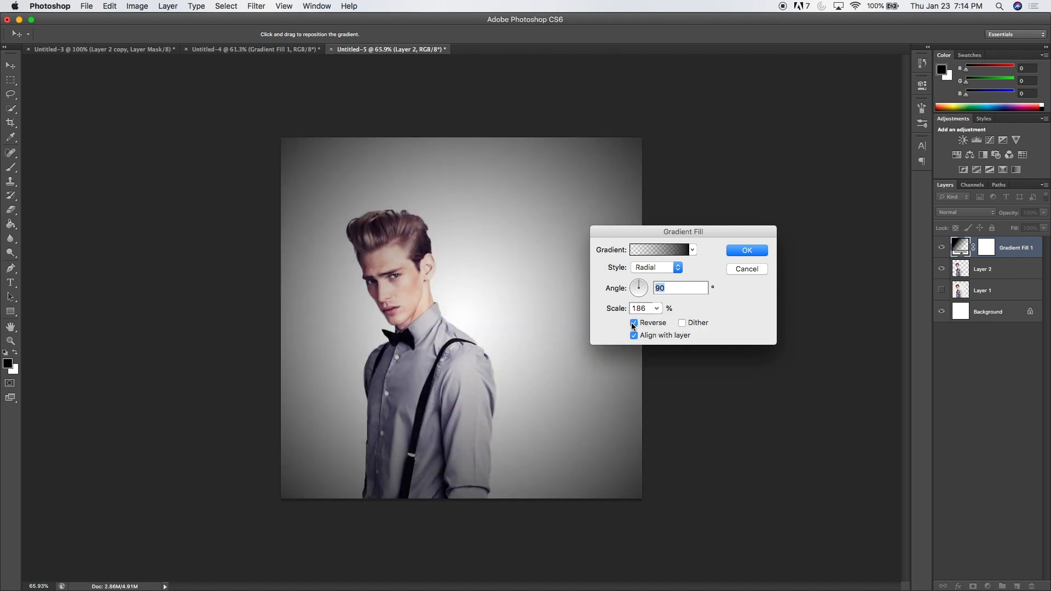
Change the gradient's black starting colour stop to dark grey 4e4e4e
left_click(661, 256)
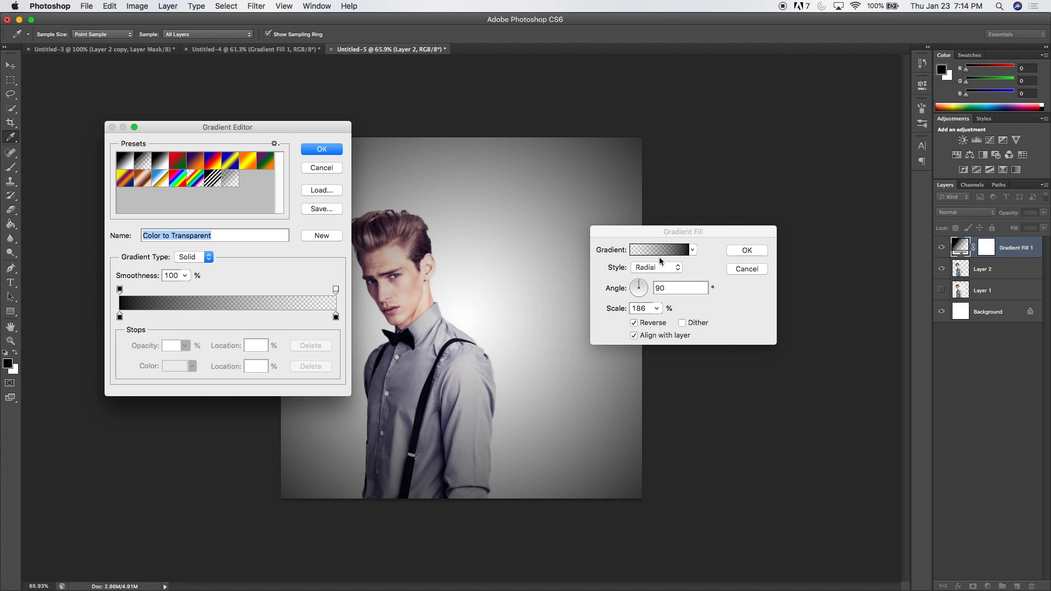
left_click(120, 317)
double_click(120, 317)
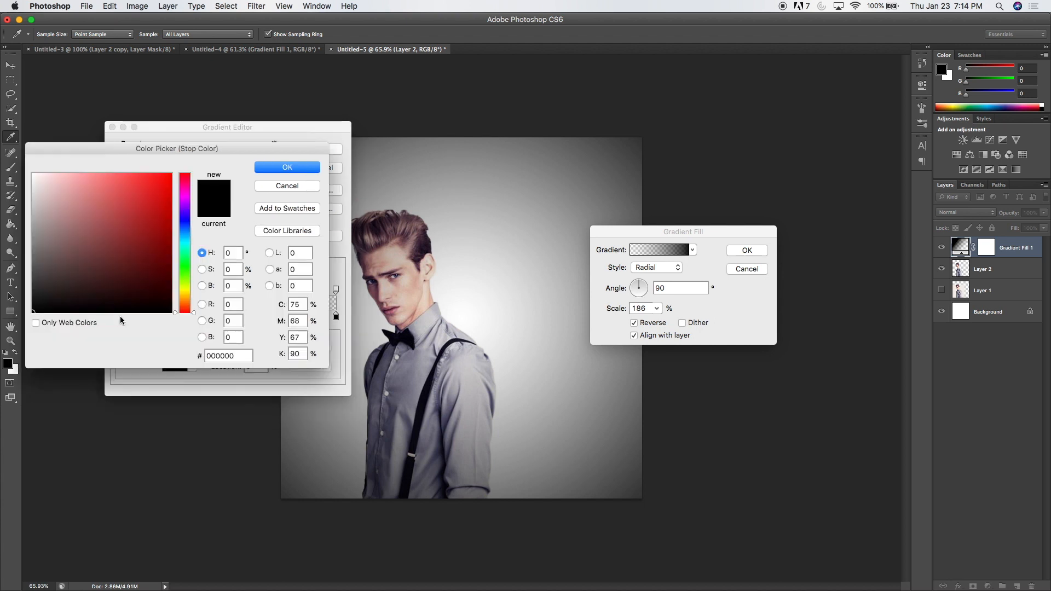
left_click_drag(51, 282, 31, 271)
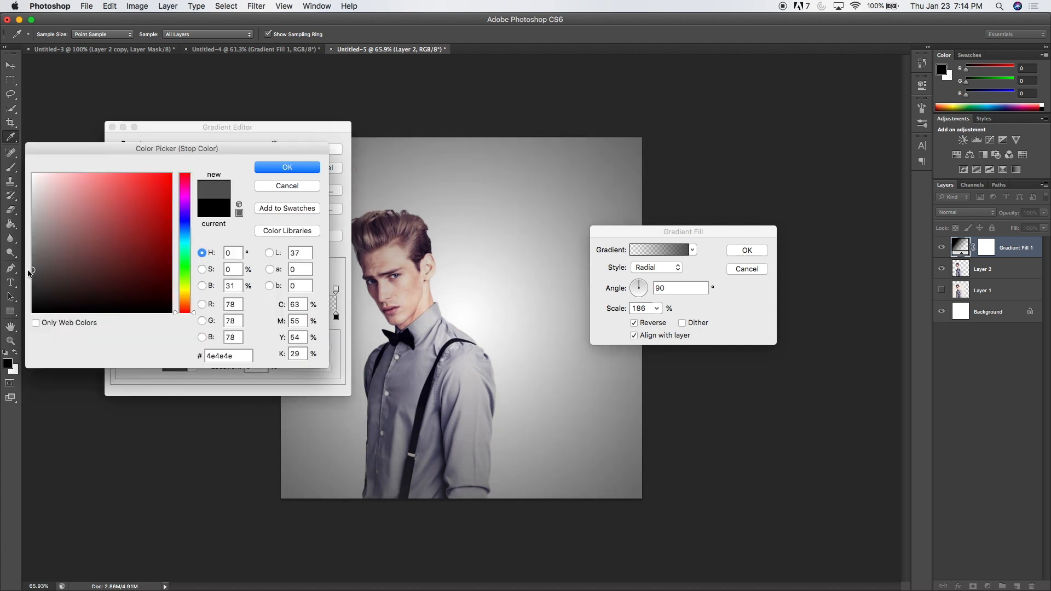
left_click(275, 171)
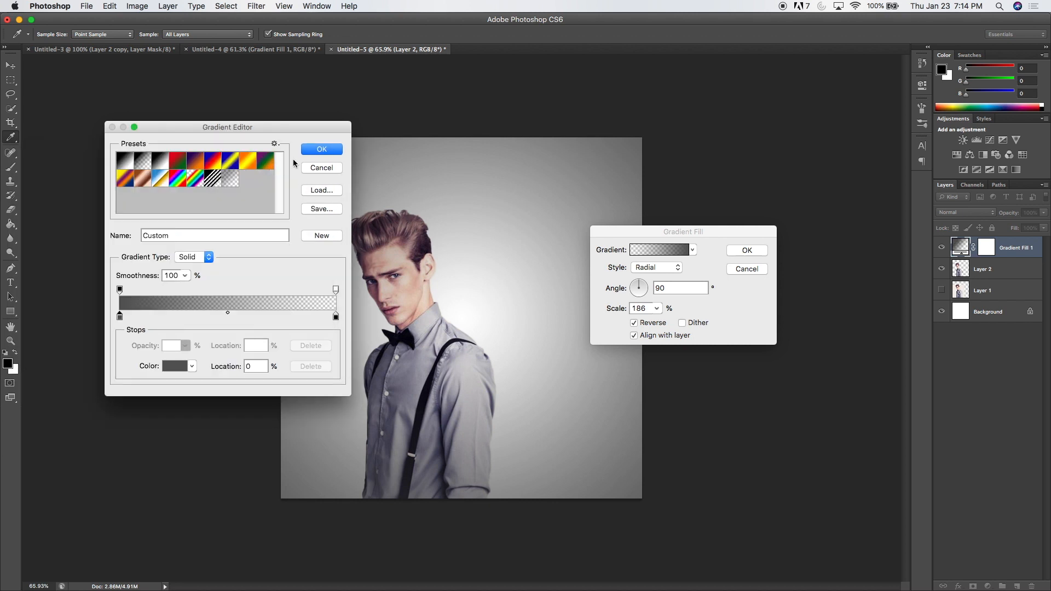
left_click(323, 151)
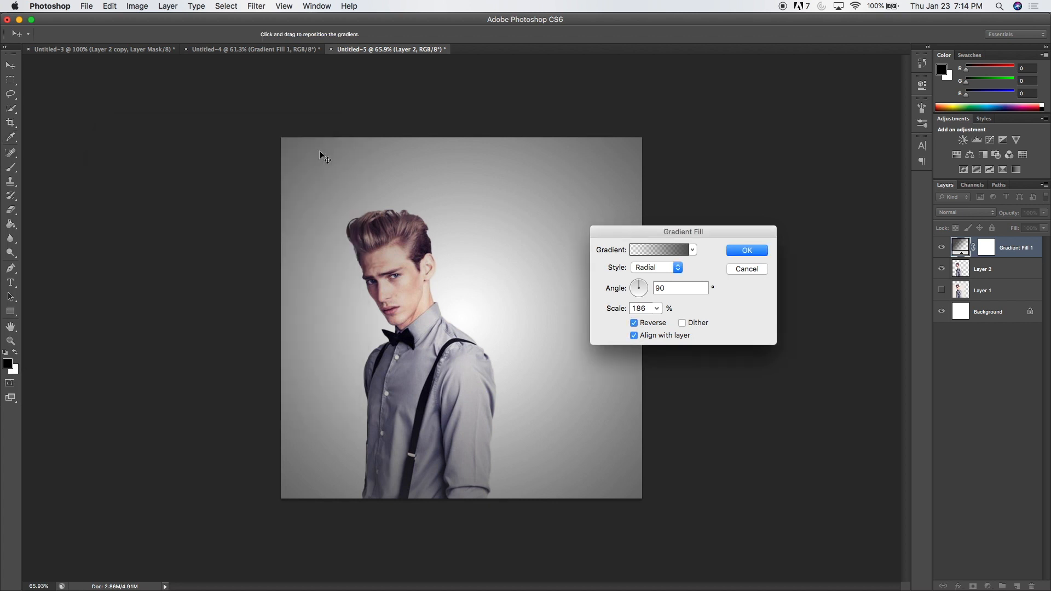
Set the gradient fill's scale to 197% and move its layer below the cut-out on Layer 2
left_click(657, 310)
left_click_drag(661, 323, 659, 323)
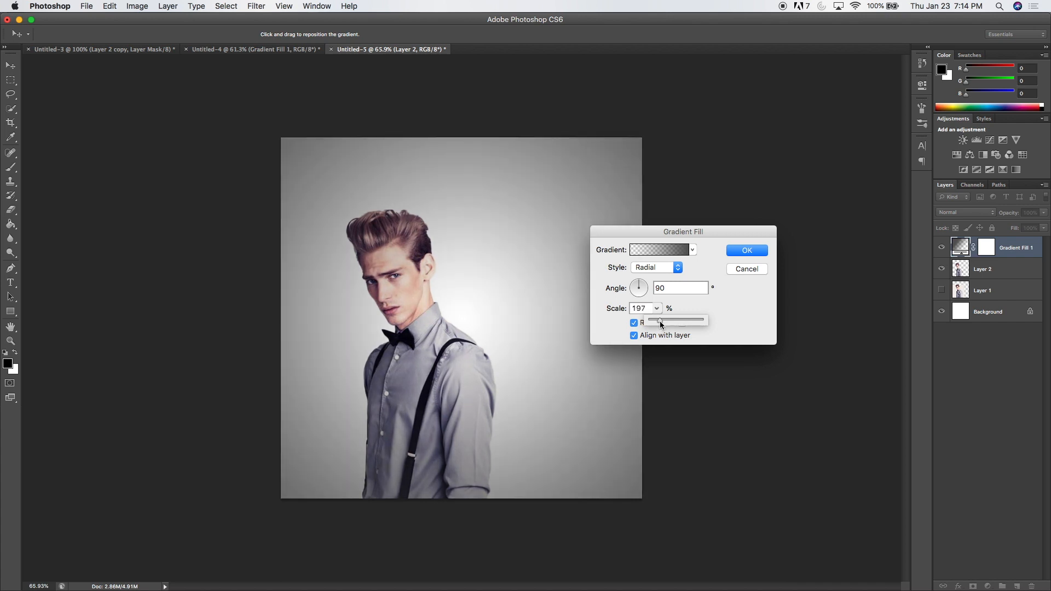
left_click(751, 254)
left_click(750, 252)
left_click_drag(1020, 244, 993, 268)
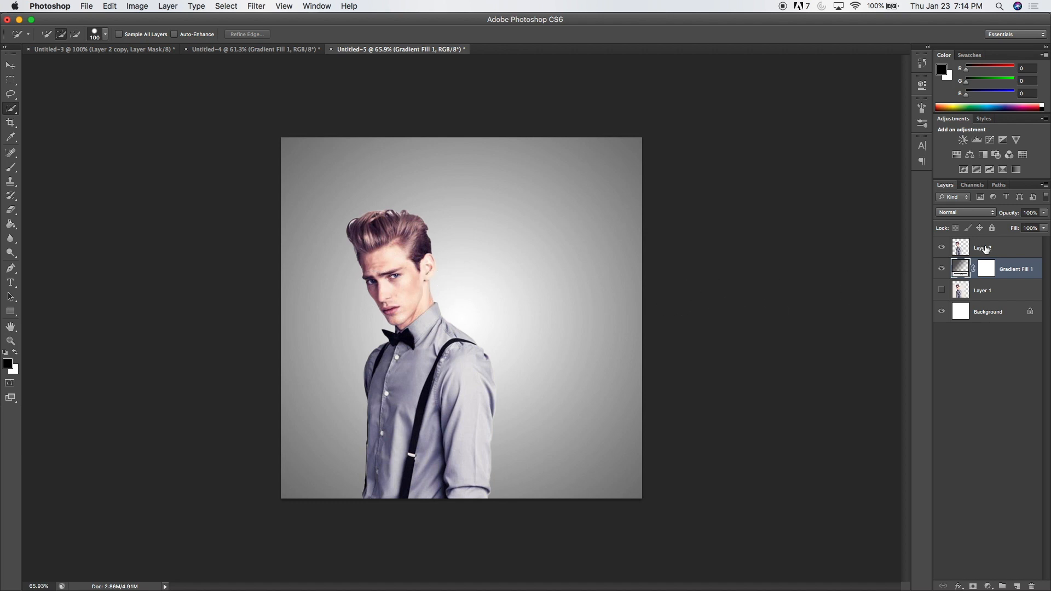
Duplicate the cut-out Layer 2 within the same document, keeping the suggested name Layer 2 copy
left_click(1003, 250)
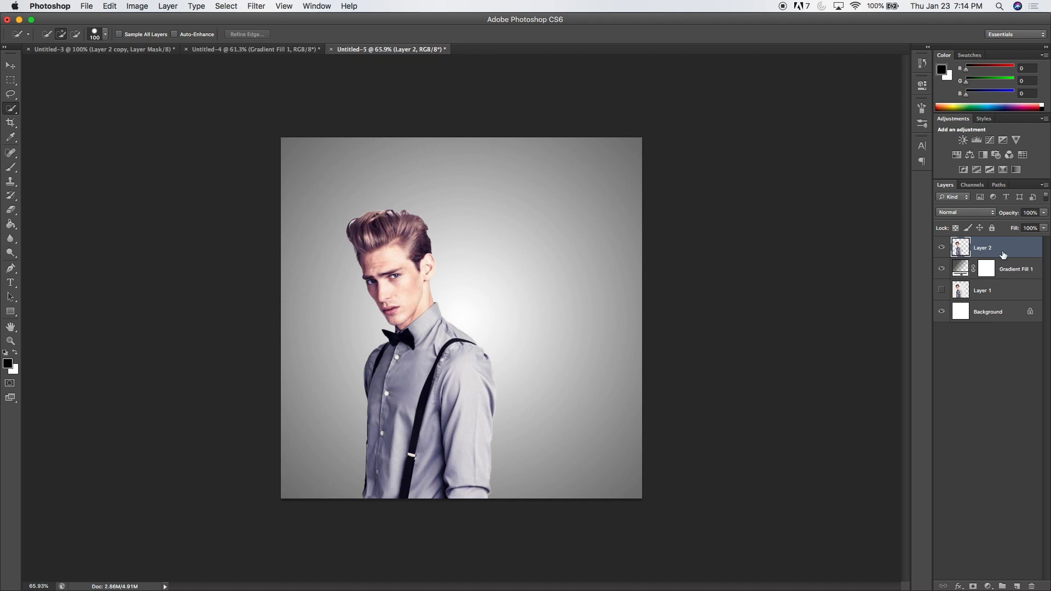
right_click(1009, 253)
left_click(987, 278)
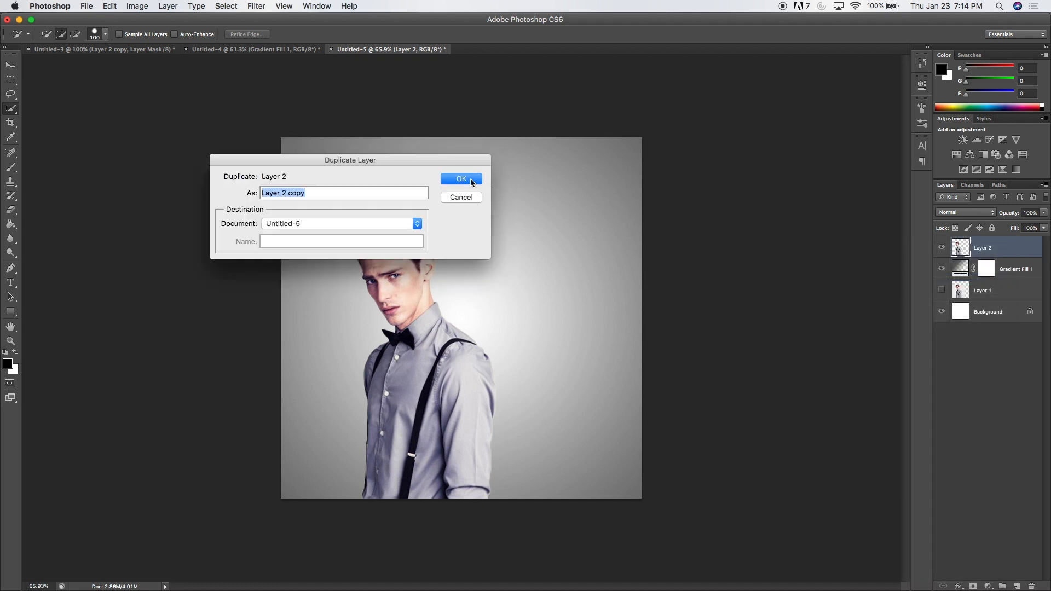
left_click(461, 179)
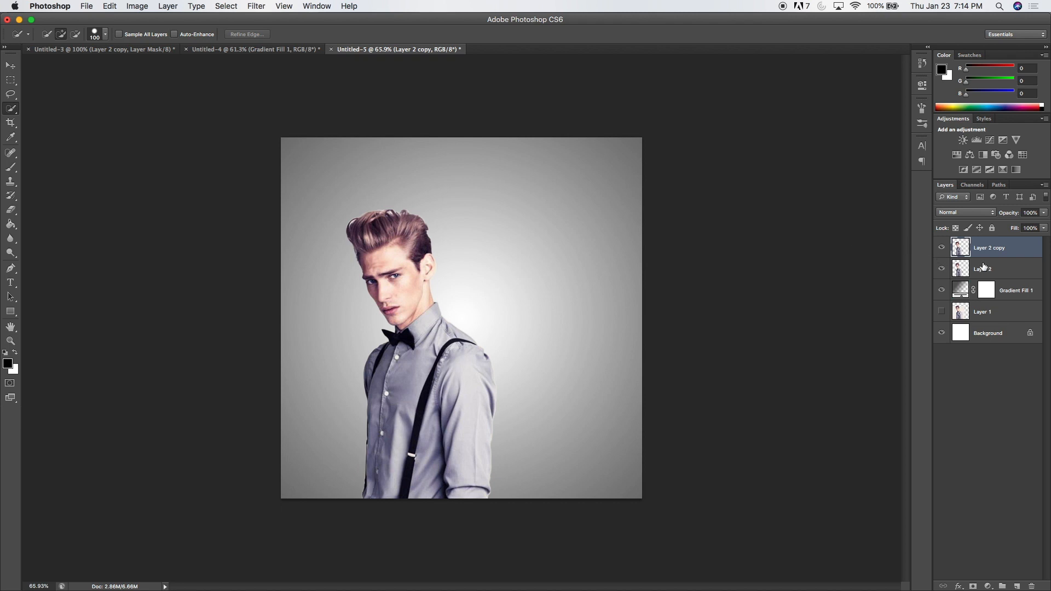
Open Liquify on Layer 2 and smear the man's hair, face and near shoulder toward the right with the 310 brush
left_click(1011, 270)
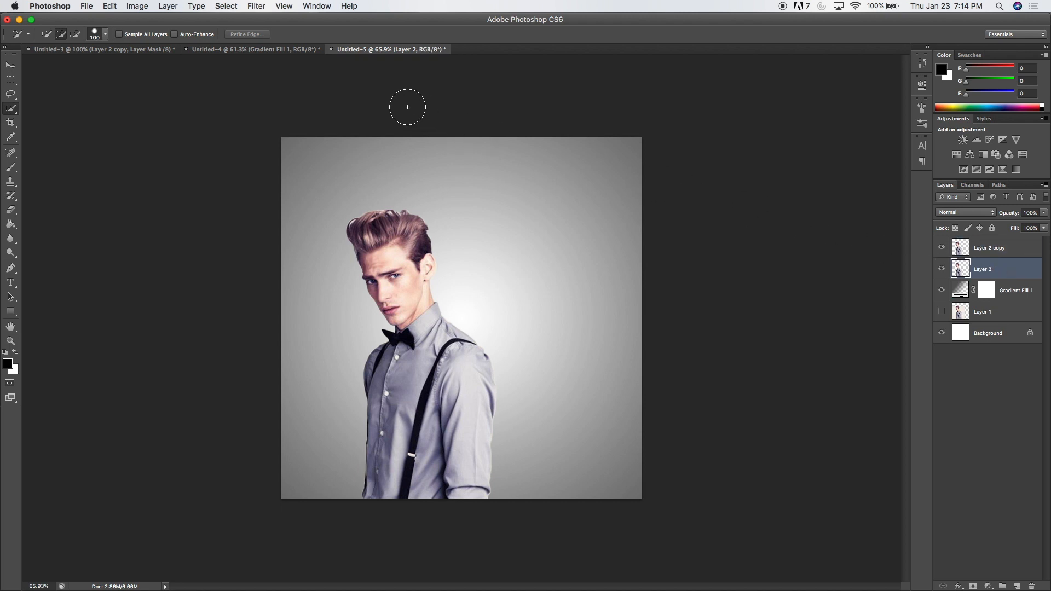
left_click(256, 6)
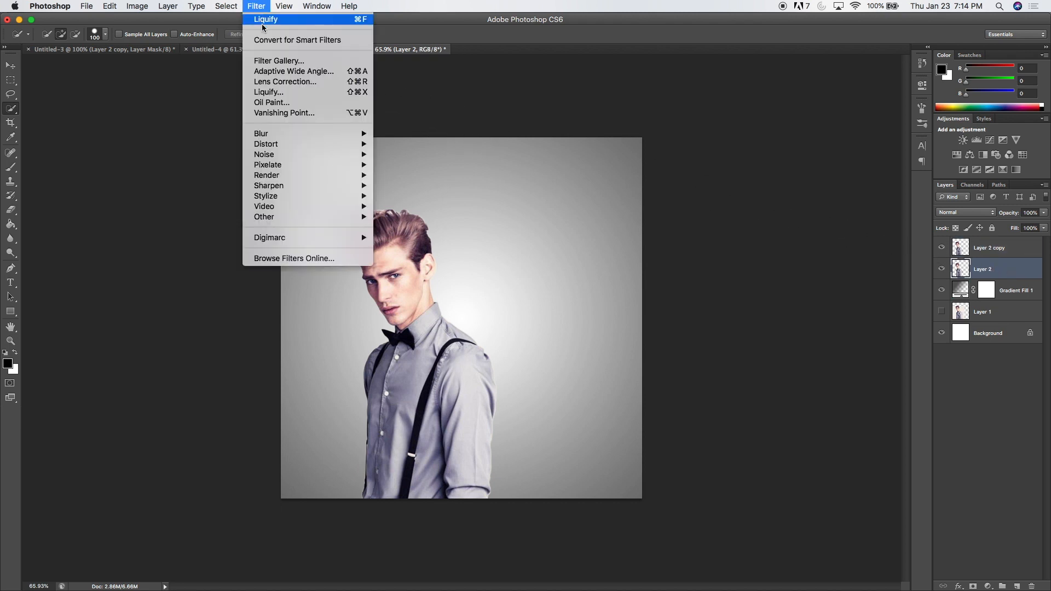
left_click(269, 92)
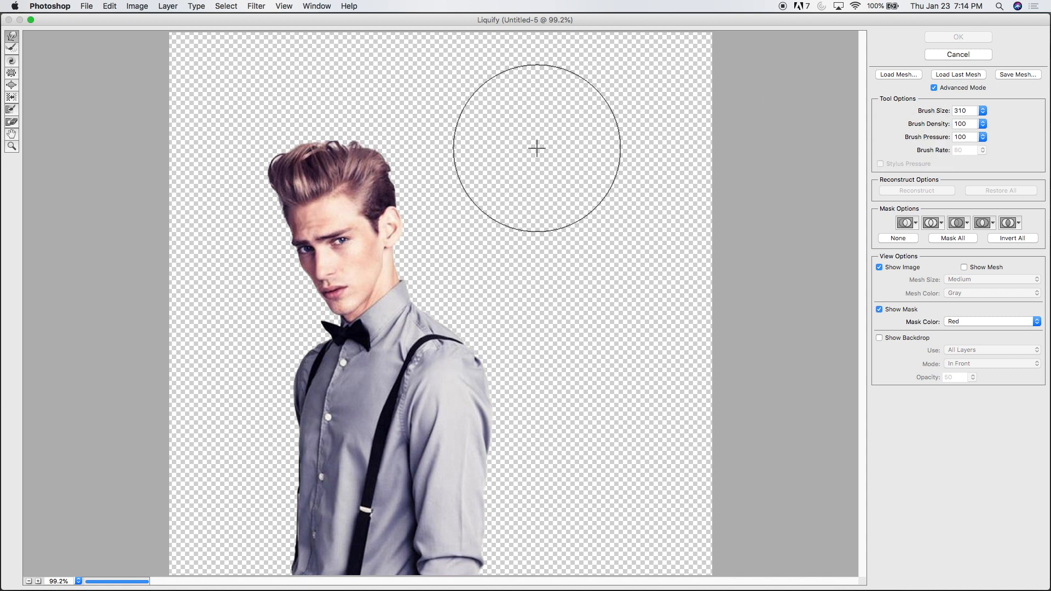
mouse_move(316, 179)
left_mouse_down()
mouse_move(340, 152)
mouse_move(333, 131)
mouse_move(363, 99)
mouse_move(524, 141)
left_mouse_up()
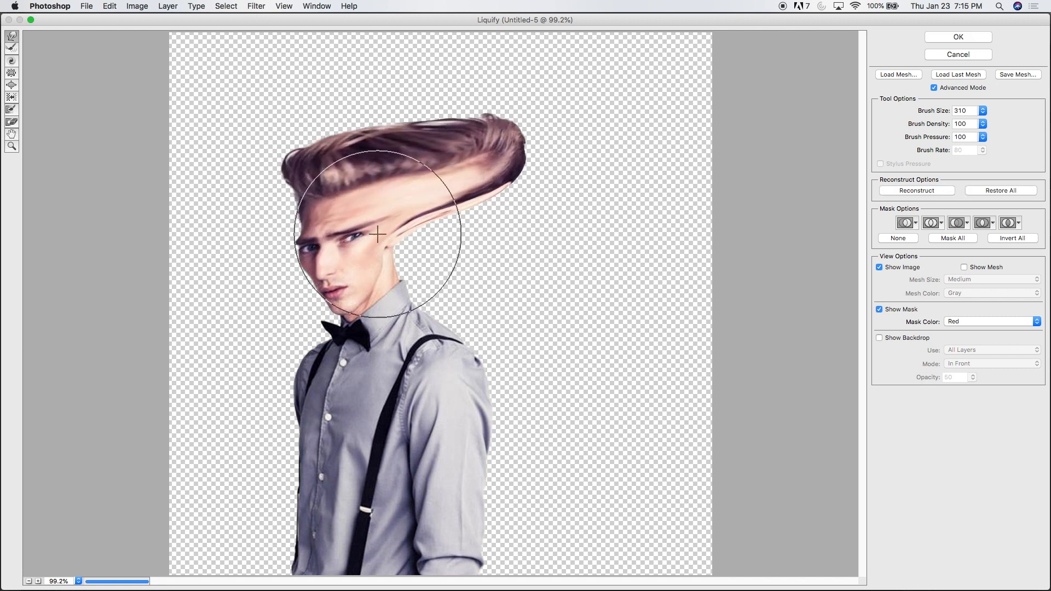
left_click_drag(376, 258, 551, 188)
mouse_move(395, 341)
left_mouse_down()
mouse_move(535, 324)
mouse_move(556, 270)
left_mouse_up()
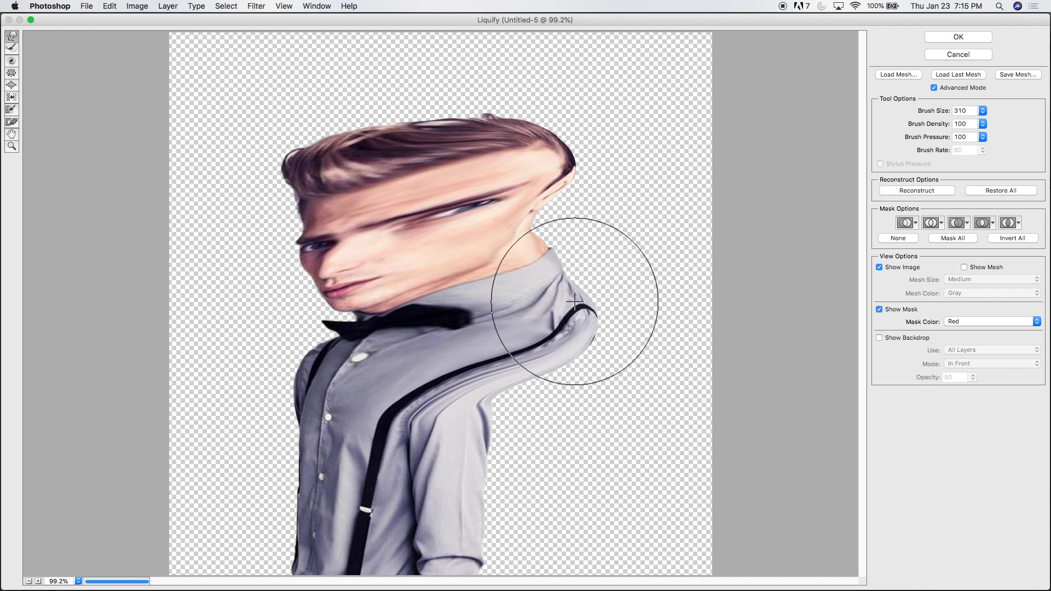
Push the back of the neck, the upper sleeve and the lower arm outward toward the canvas's right edge
left_click_drag(540, 234, 589, 236)
left_click_drag(460, 436, 645, 408)
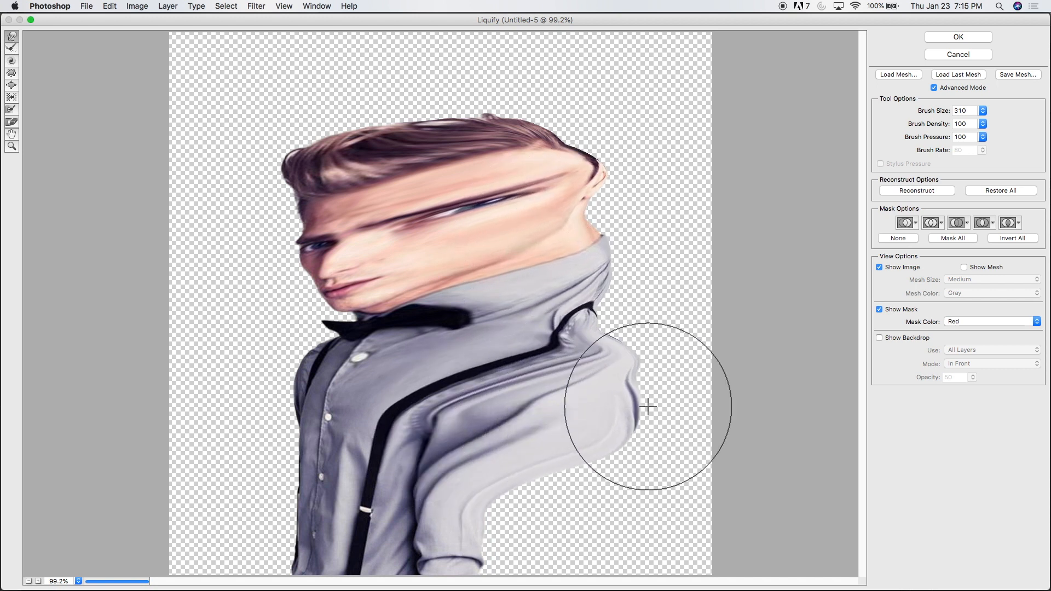
left_click_drag(474, 533, 697, 519)
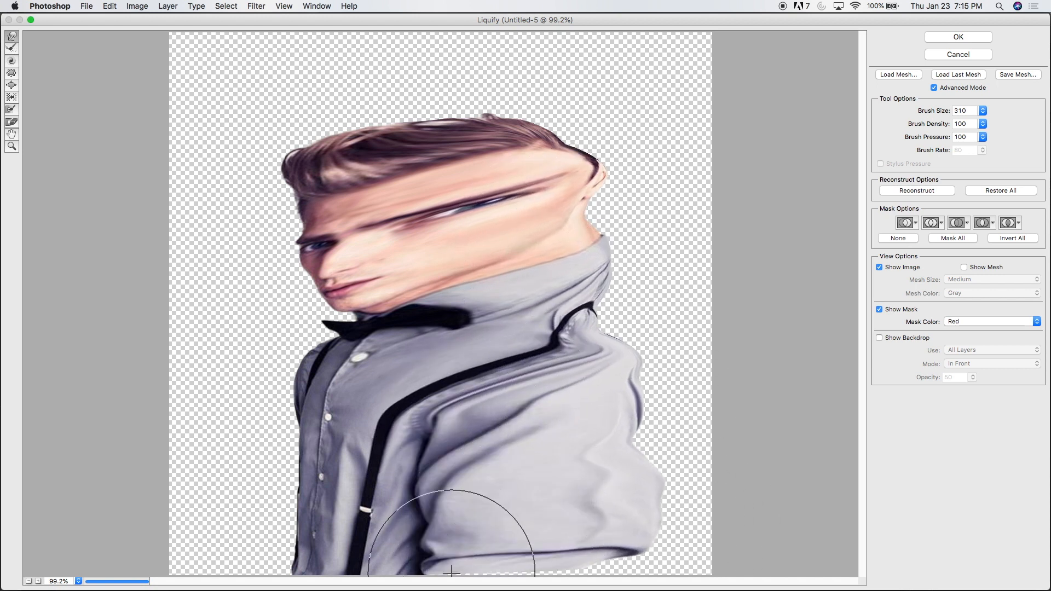
left_click_drag(489, 575, 664, 583)
mouse_move(541, 442)
left_mouse_down()
mouse_move(552, 417)
mouse_move(674, 407)
left_mouse_up()
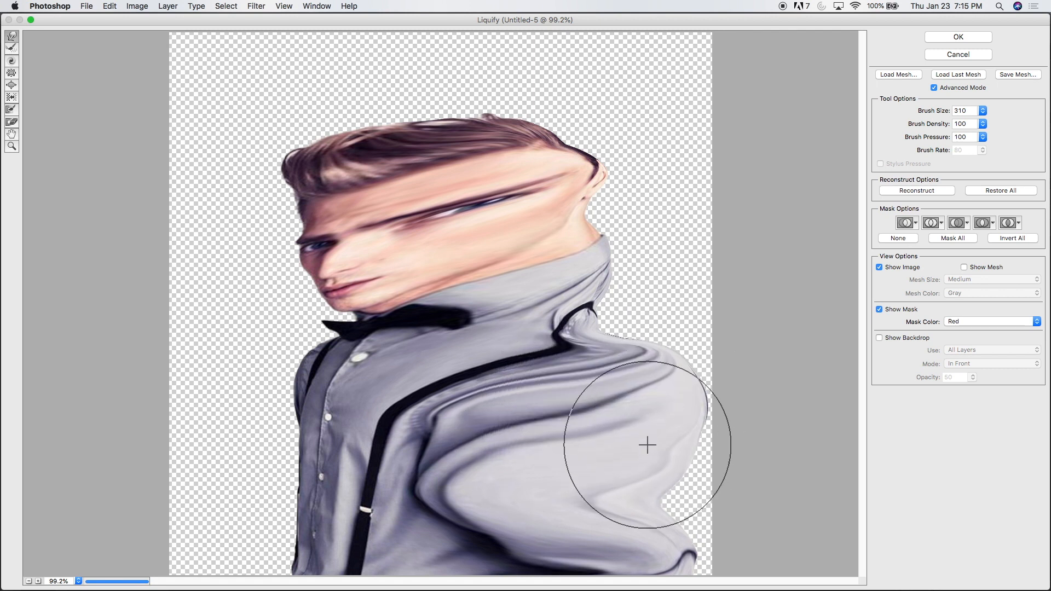
left_click_drag(609, 494, 700, 490)
Stretch the shoulder, neck and back of the head further right, ripple the shirt folds, and apply the Liquify distortion to Layer 2
left_click_drag(602, 351, 656, 313)
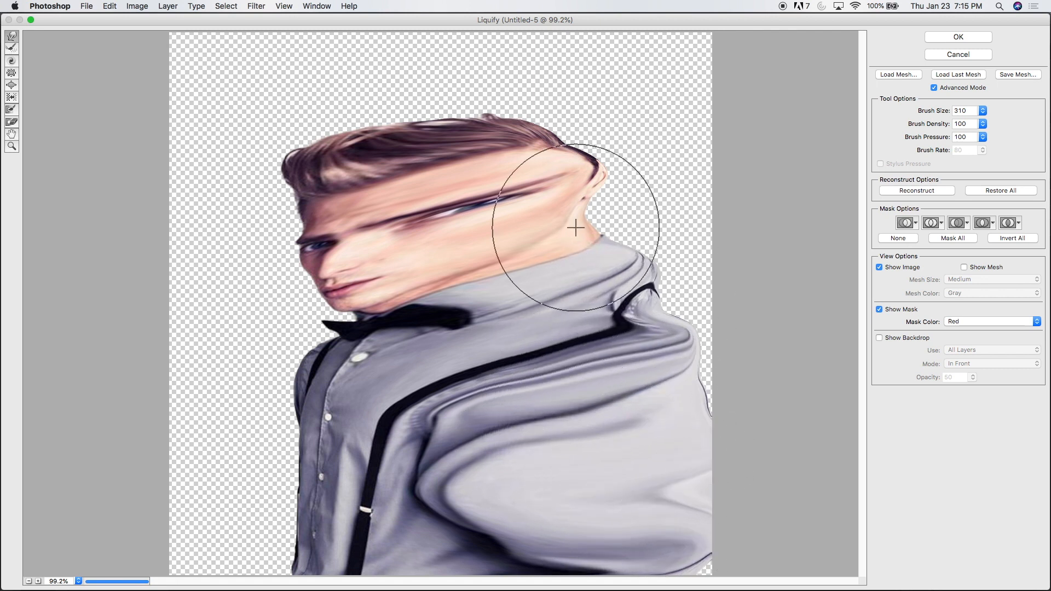
left_click_drag(580, 223, 635, 199)
left_click_drag(519, 146, 601, 110)
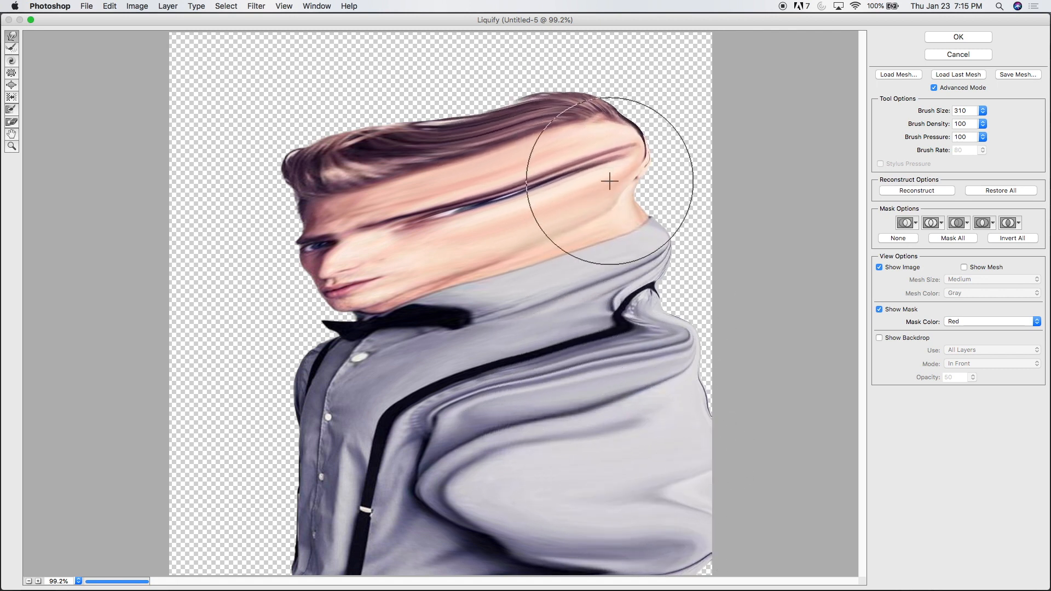
mouse_move(607, 178)
left_mouse_down()
mouse_move(654, 172)
mouse_move(651, 193)
left_mouse_up()
left_click_drag(638, 251, 665, 237)
mouse_move(662, 309)
left_mouse_down()
mouse_move(649, 330)
mouse_move(651, 306)
mouse_move(669, 347)
left_mouse_up()
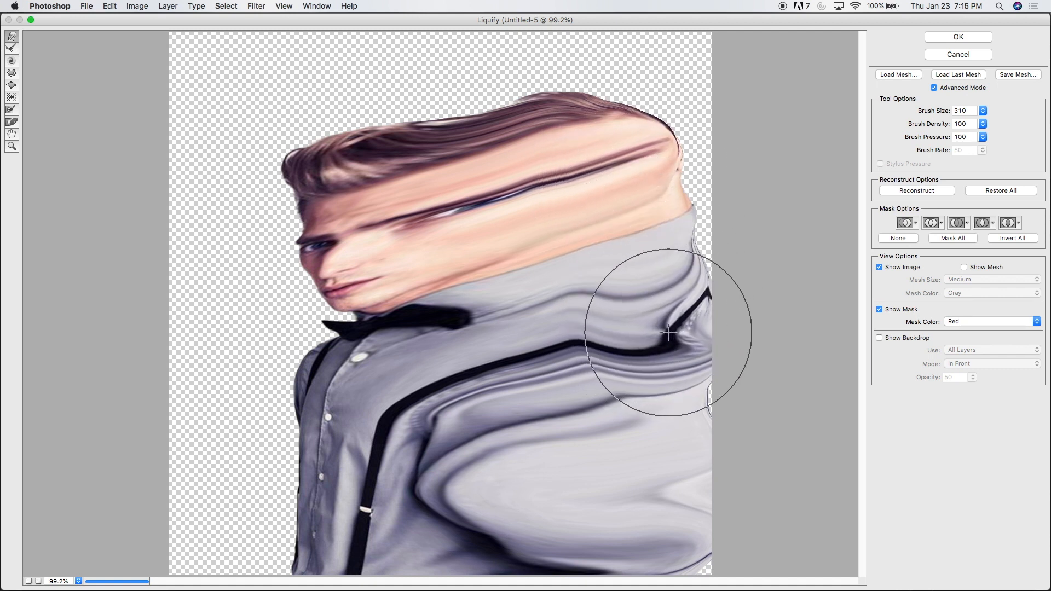
mouse_move(549, 319)
left_mouse_down()
mouse_move(556, 362)
mouse_move(480, 345)
mouse_move(459, 369)
left_mouse_up()
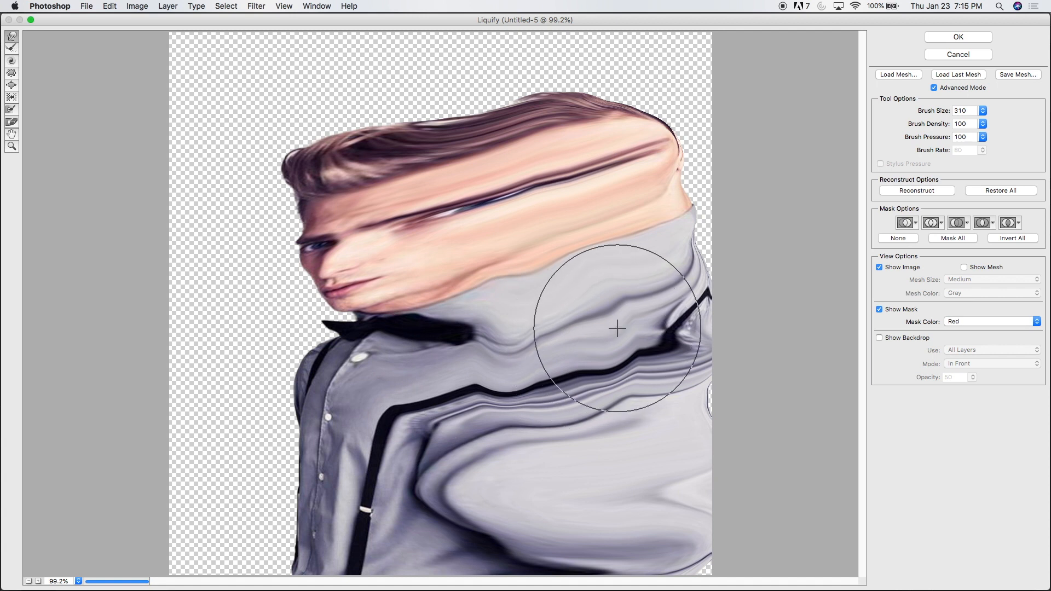
left_click_drag(652, 328, 664, 316)
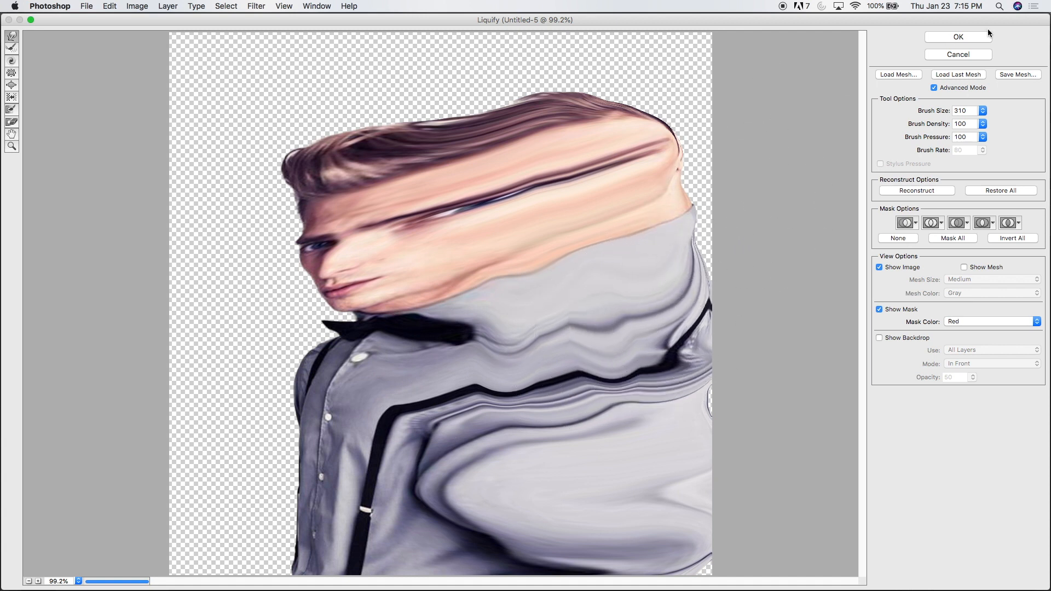
left_click(971, 33)
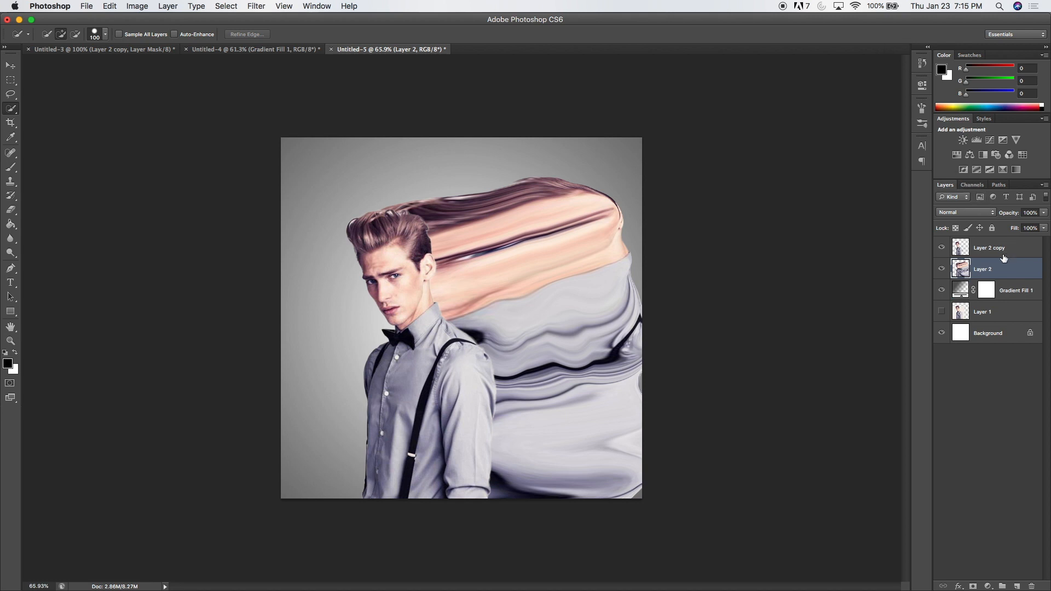
Add layer masks to Layer 2 and Layer 2 copy, inverting each mask to black
left_click(973, 586)
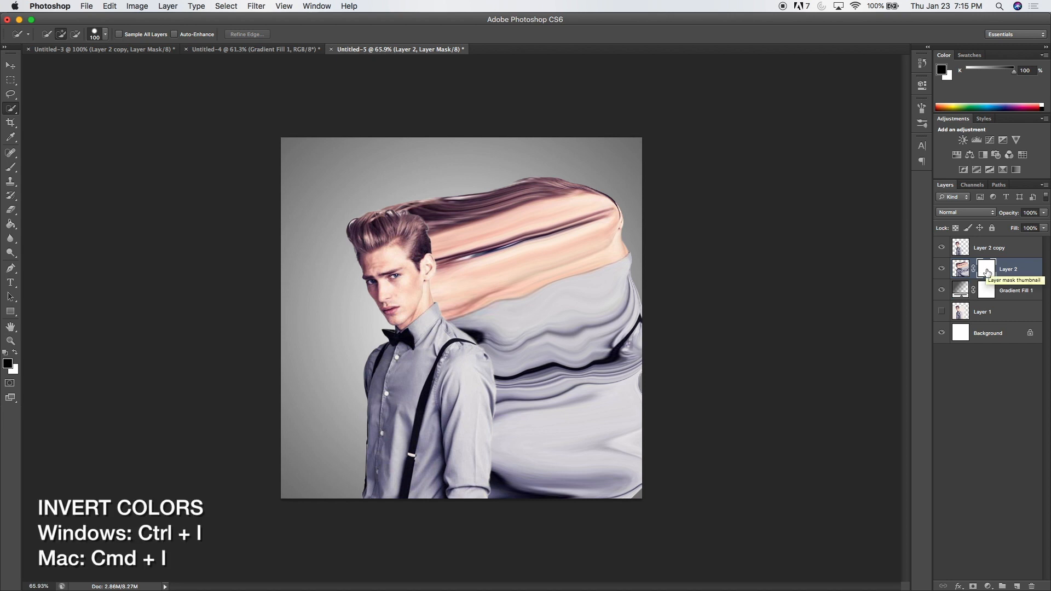
key("super+i")
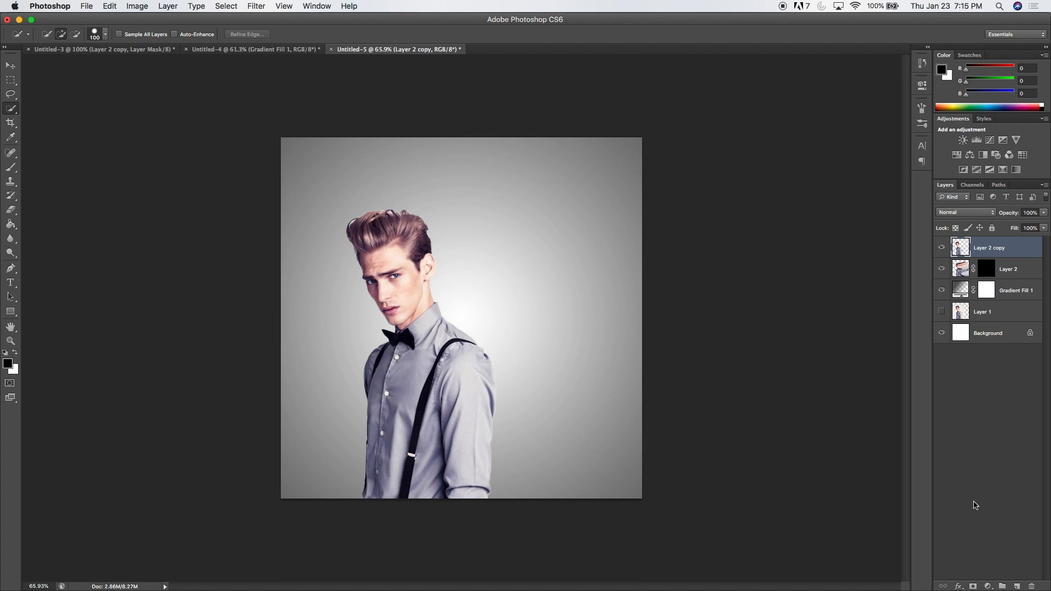
left_click(973, 587)
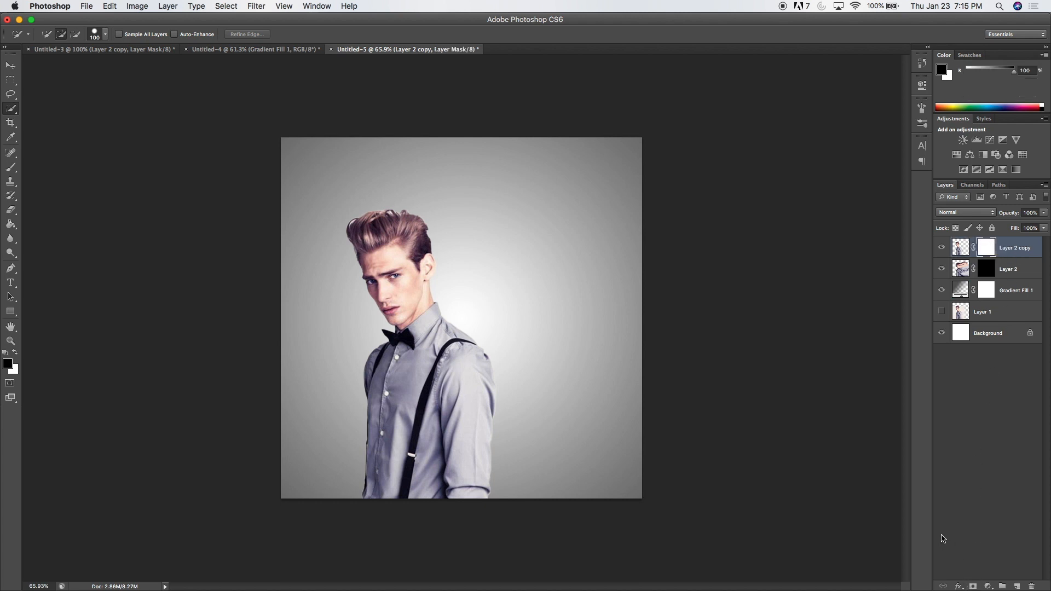
key("super+i")
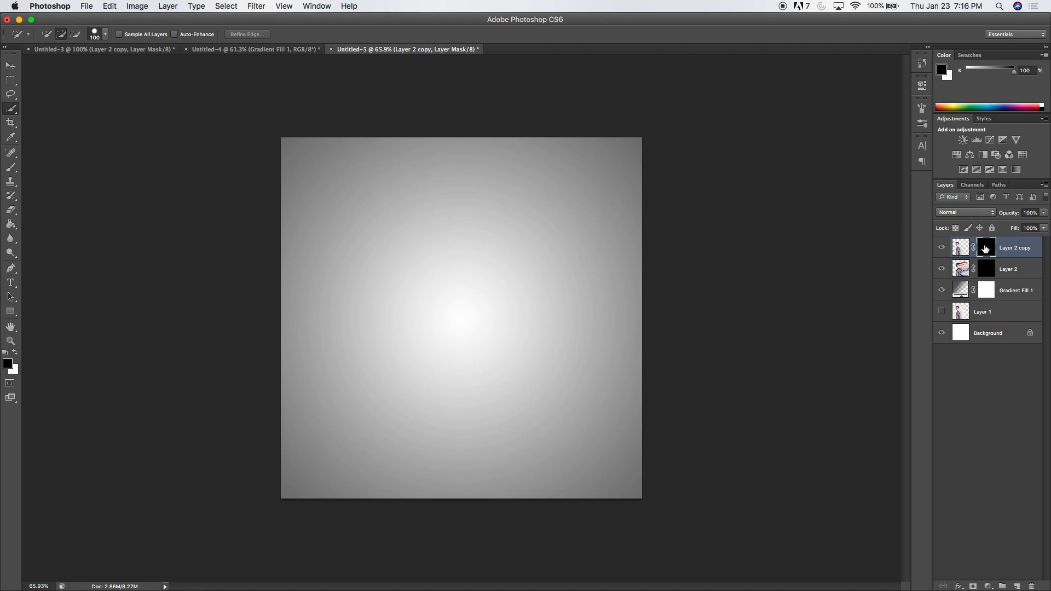
Set the density of Layer 2 copy's layer mask to 56%
double_click(986, 249)
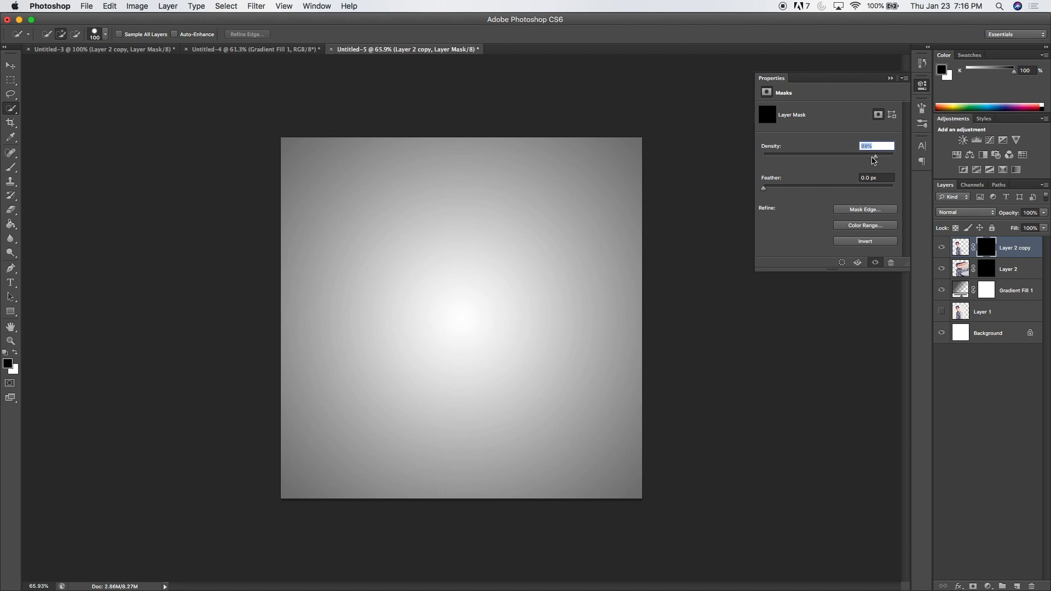
left_click_drag(839, 161, 837, 159)
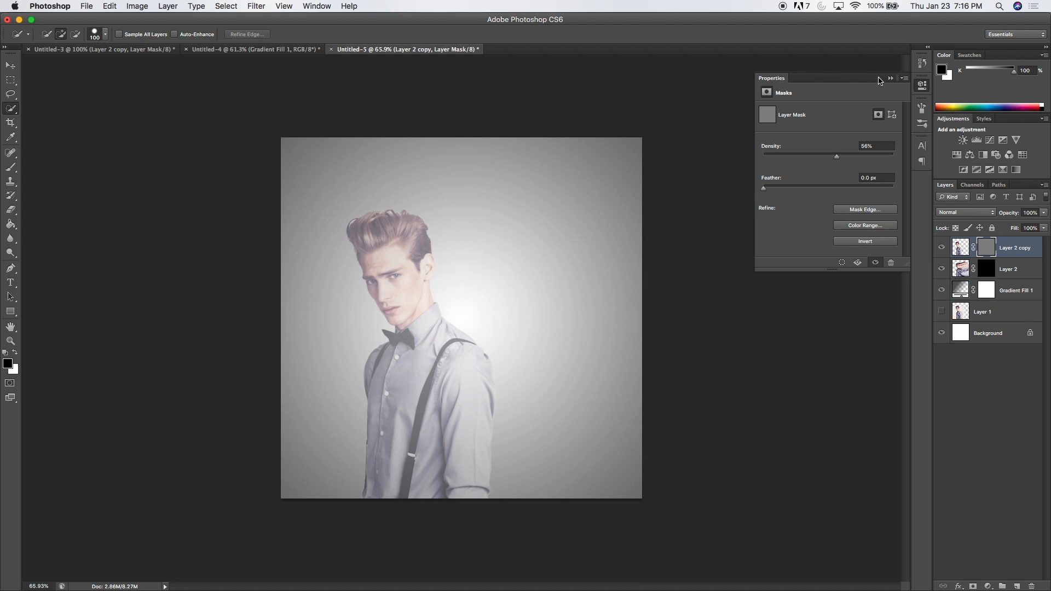
left_click(890, 79)
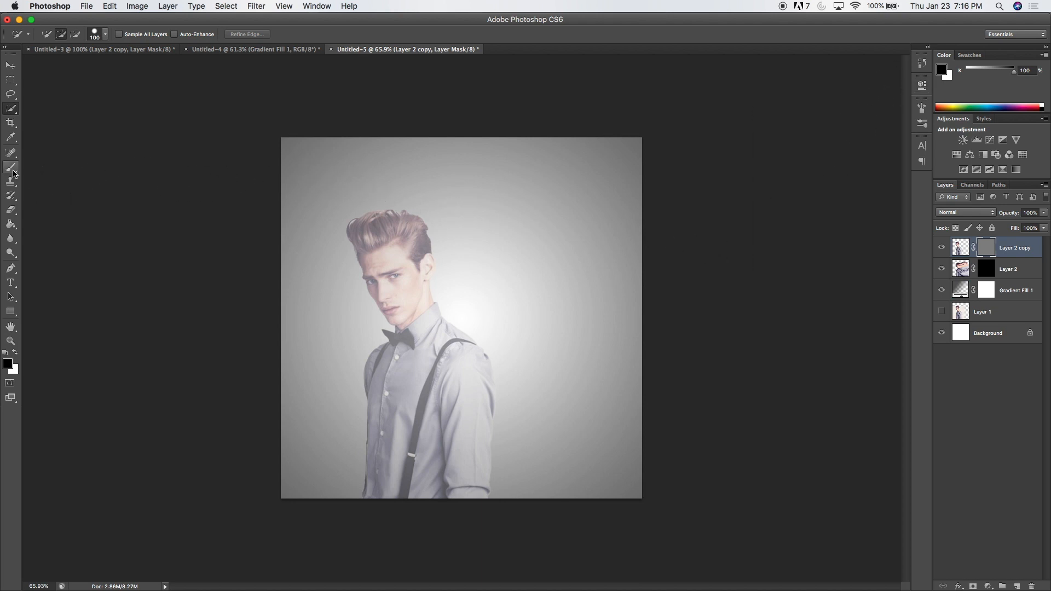
Activate the Brush tool and load the brush set 20 Smoke Brushes.abr
left_click(13, 171)
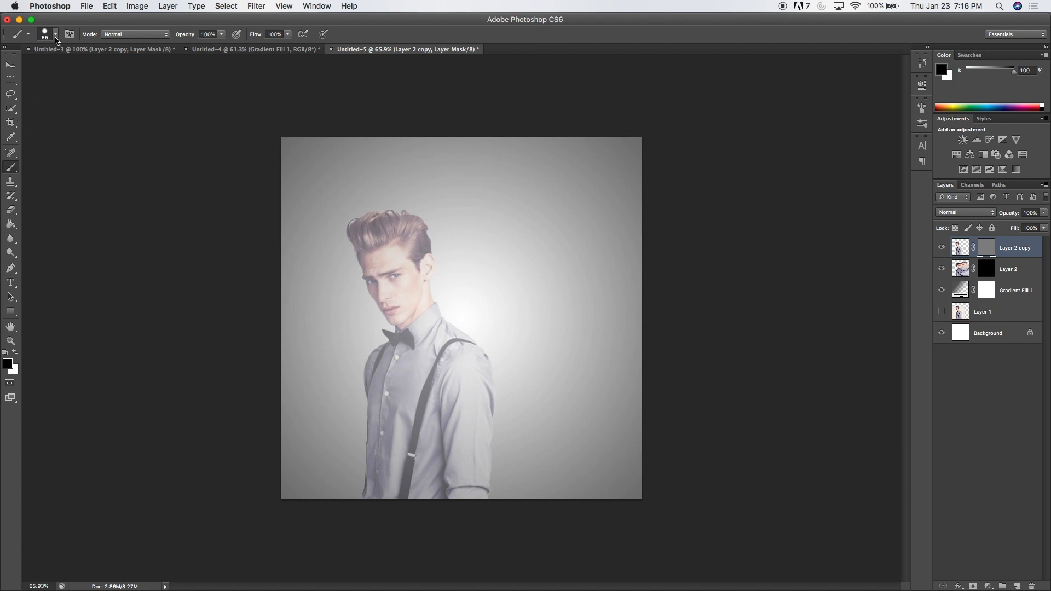
left_click(55, 35)
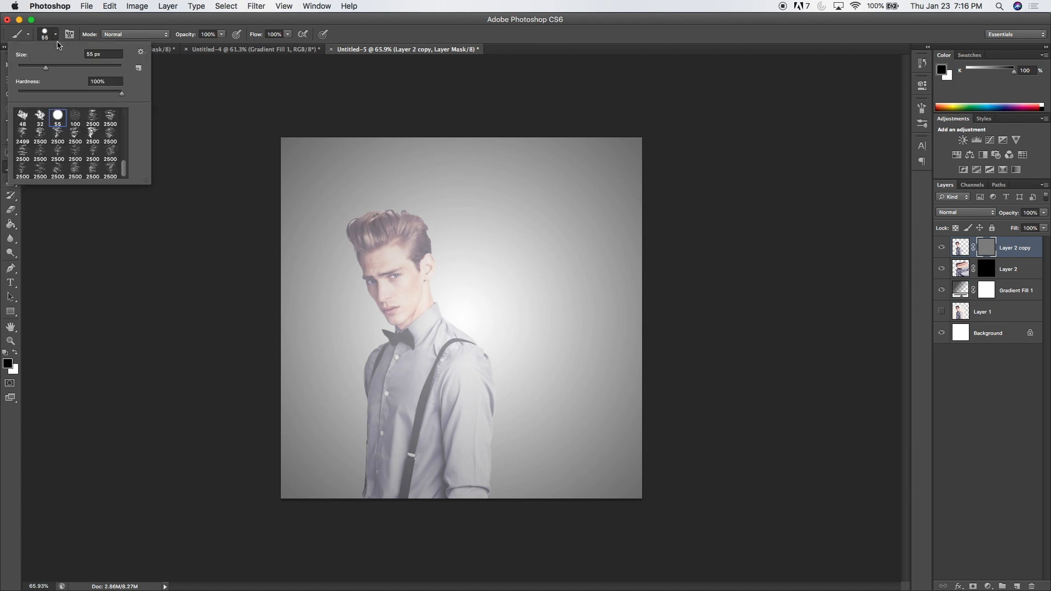
left_click(140, 53)
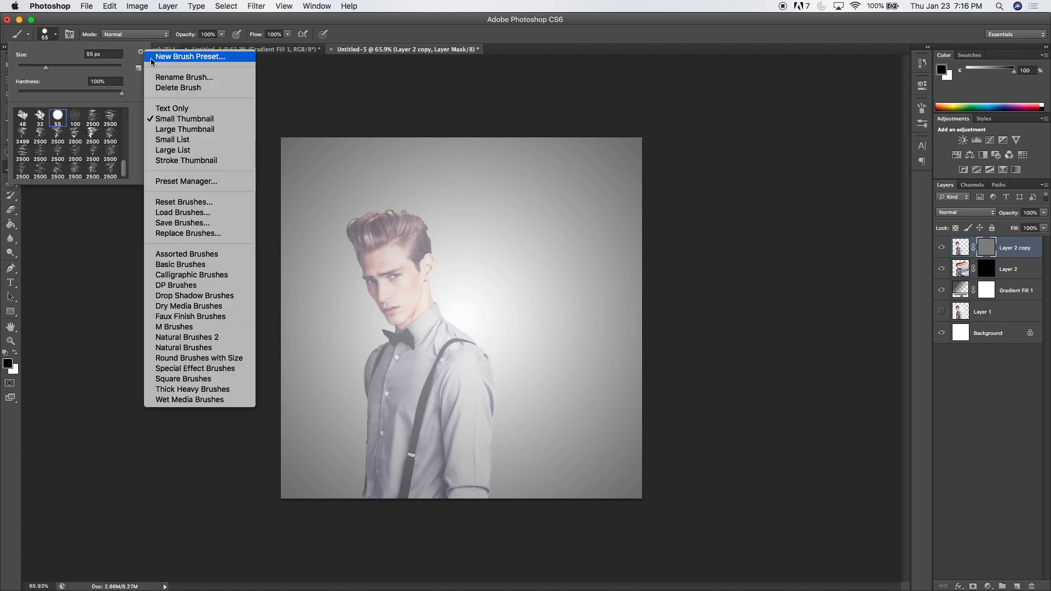
left_click(191, 212)
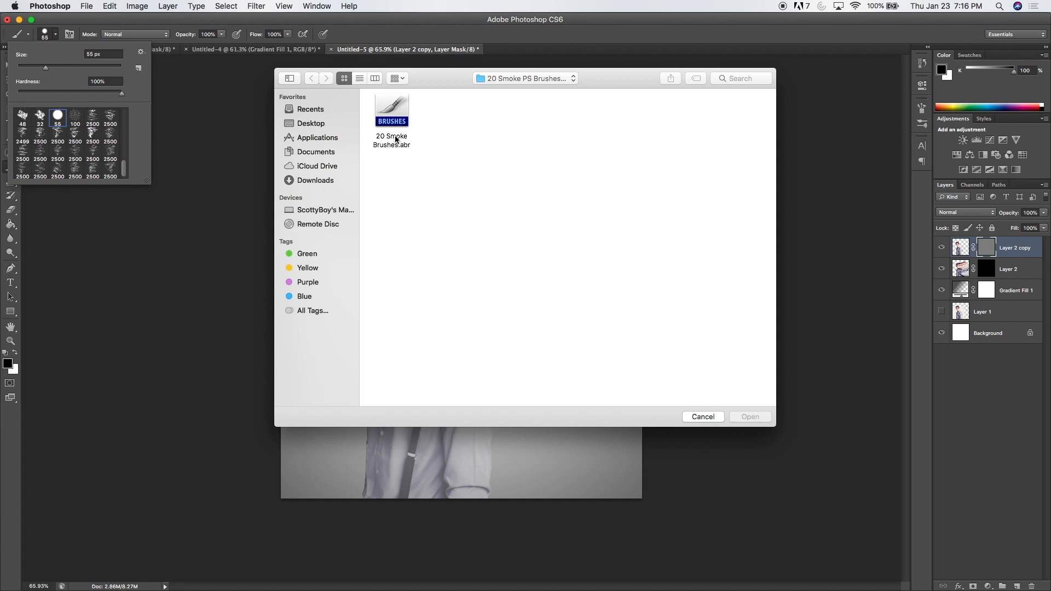
double_click(395, 139)
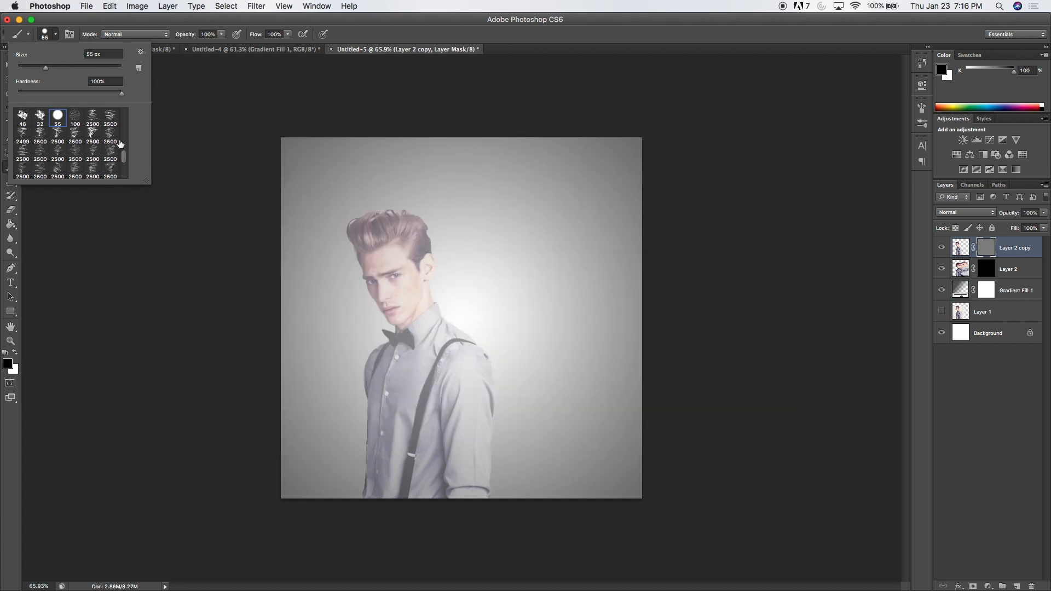
Choose a 2500 px smoke brush, reduce its size to 458 px, and make white the foreground colour
left_click(109, 137)
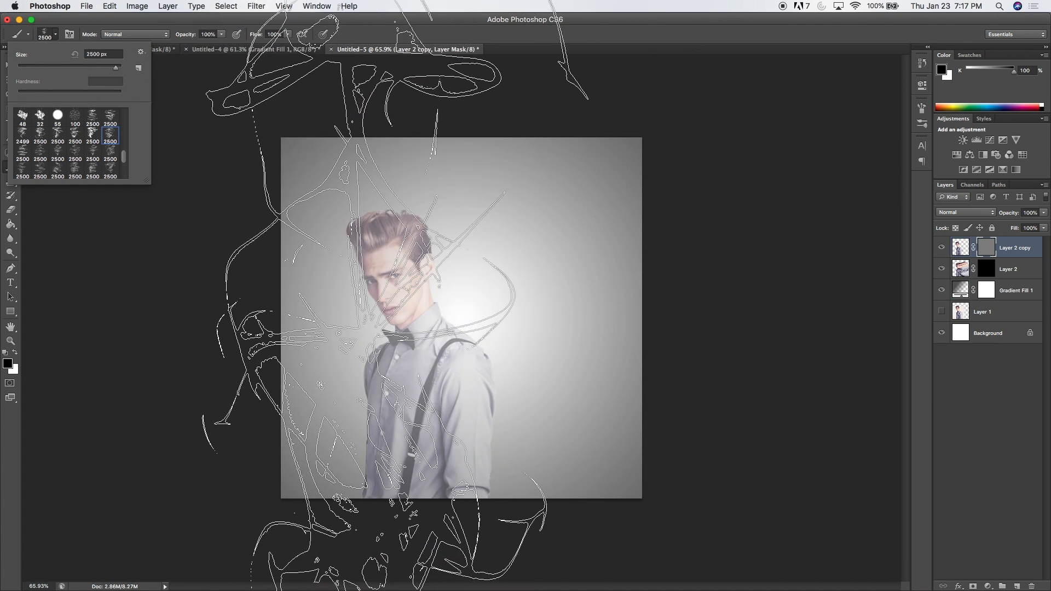
left_click_drag(109, 69, 106, 69)
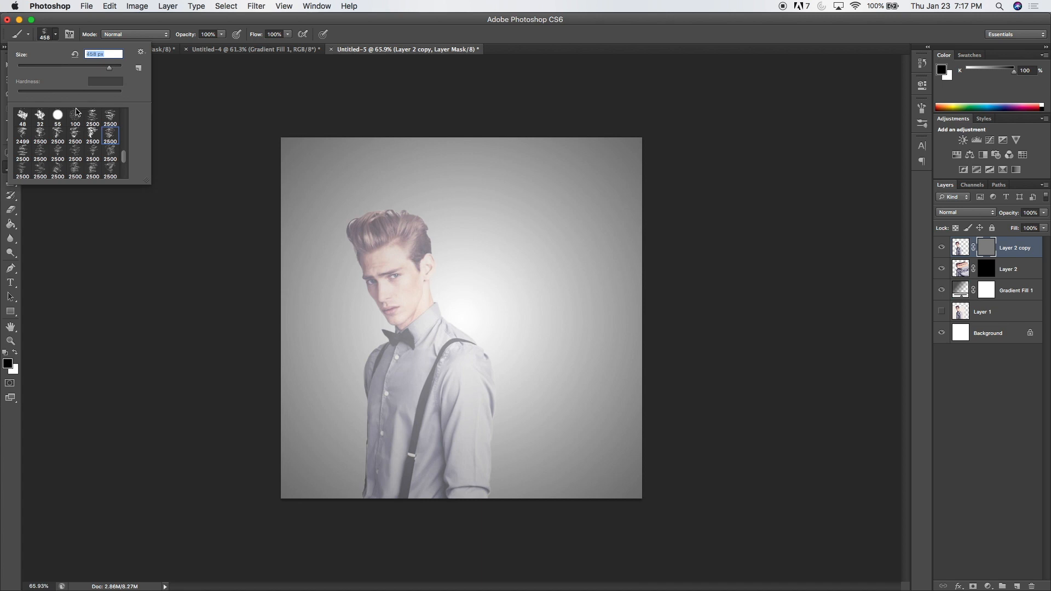
left_click(5, 427)
left_click(15, 354)
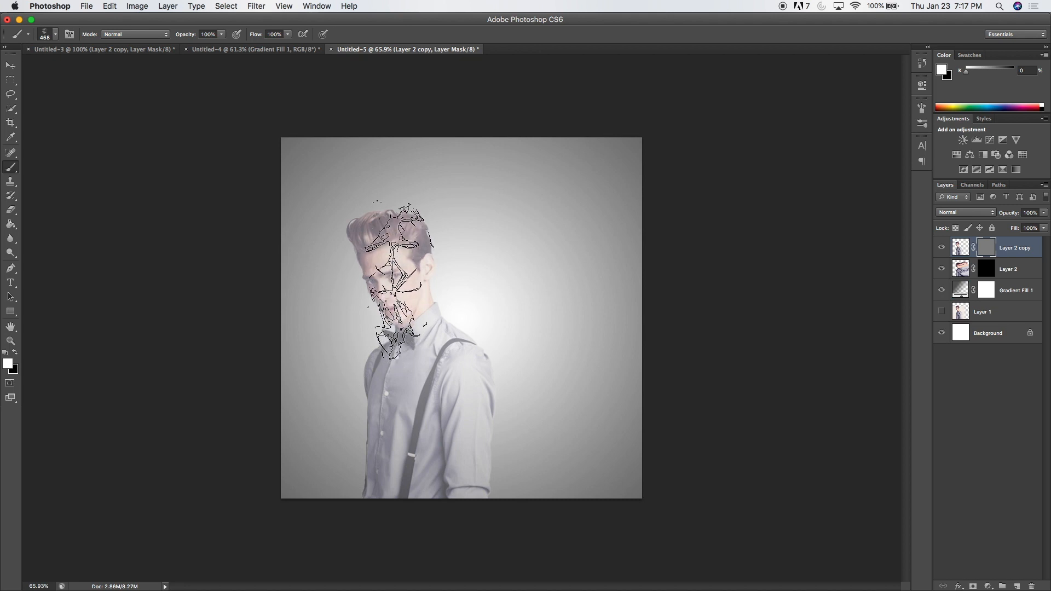
Rotate the smoke brush tip to -39° and stamp white over the man's head, shoulder, arm and lower shirt on Layer 2 copy's mask
left_click(69, 35)
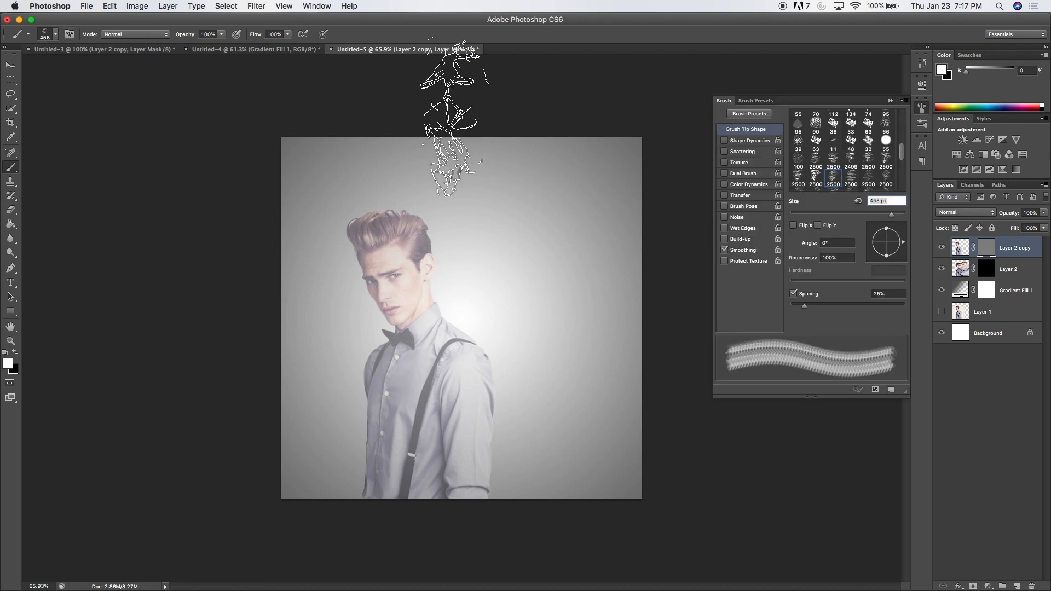
left_click_drag(903, 249, 899, 253)
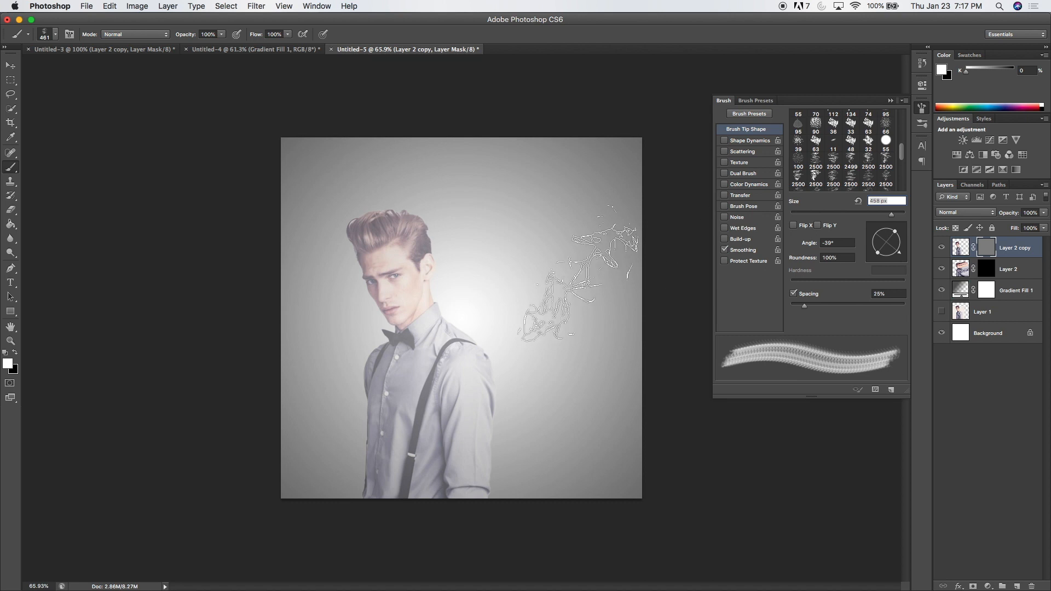
mouse_move(424, 216)
left_mouse_down()
mouse_move(395, 243)
mouse_move(443, 265)
left_mouse_up()
left_click(442, 266)
left_click(418, 306)
left_click(448, 364)
left_click(468, 372)
left_click(472, 404)
left_click(464, 469)
left_click(434, 490)
left_click(374, 479)
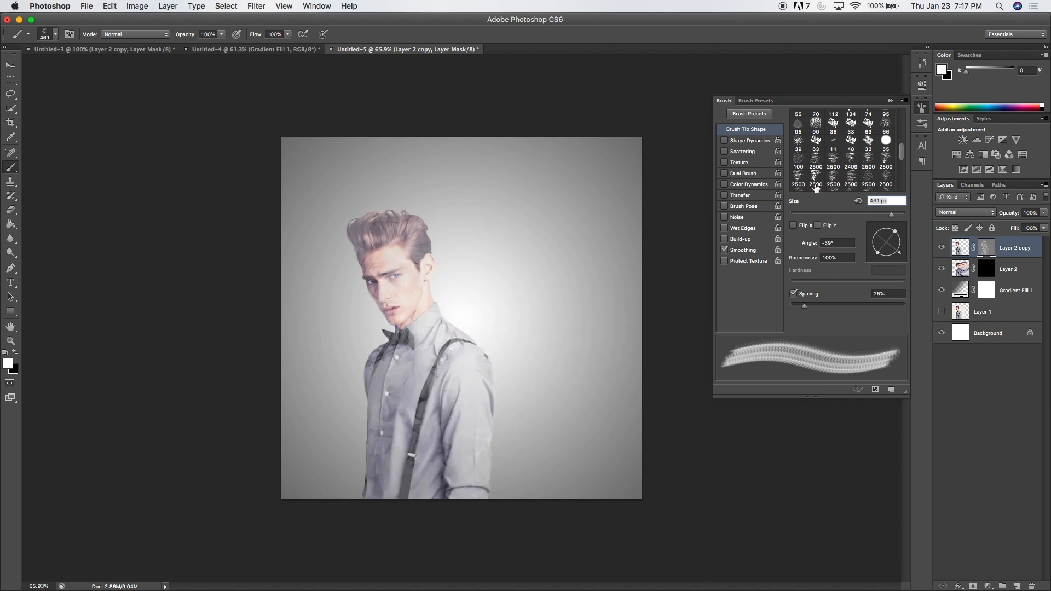
Select a 2500 px smoke brush tip, rotate it to -44° and reduce its size to 317 px
left_click(833, 178)
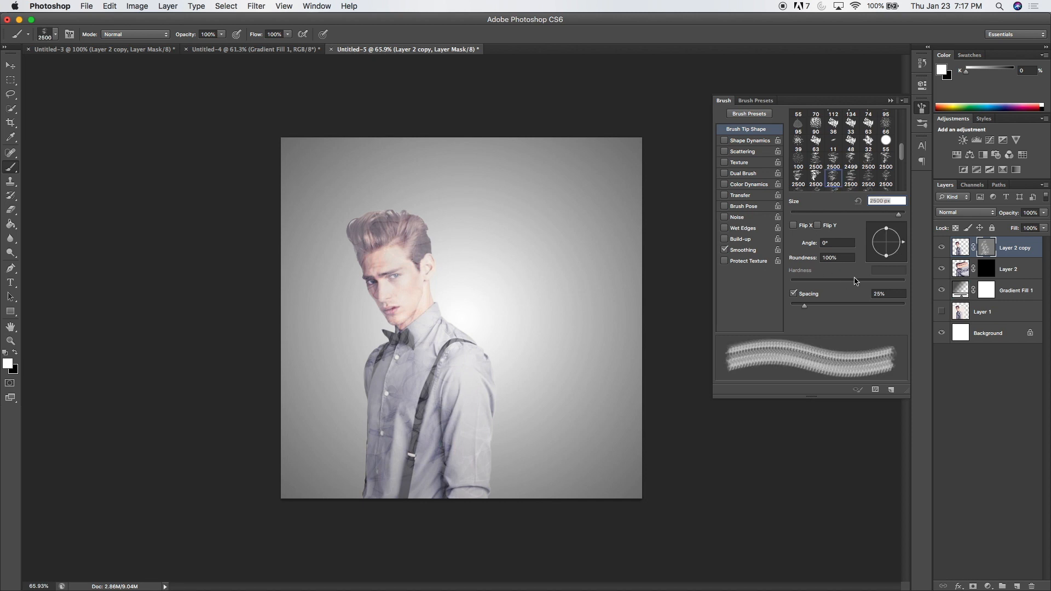
left_click_drag(894, 252, 887, 261)
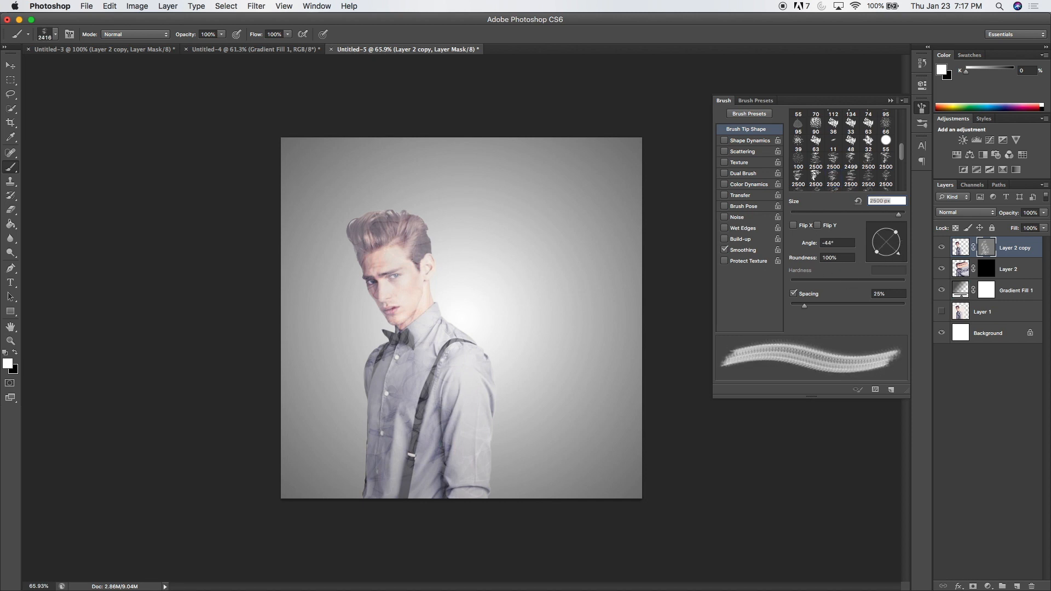
left_click_drag(898, 214, 889, 215)
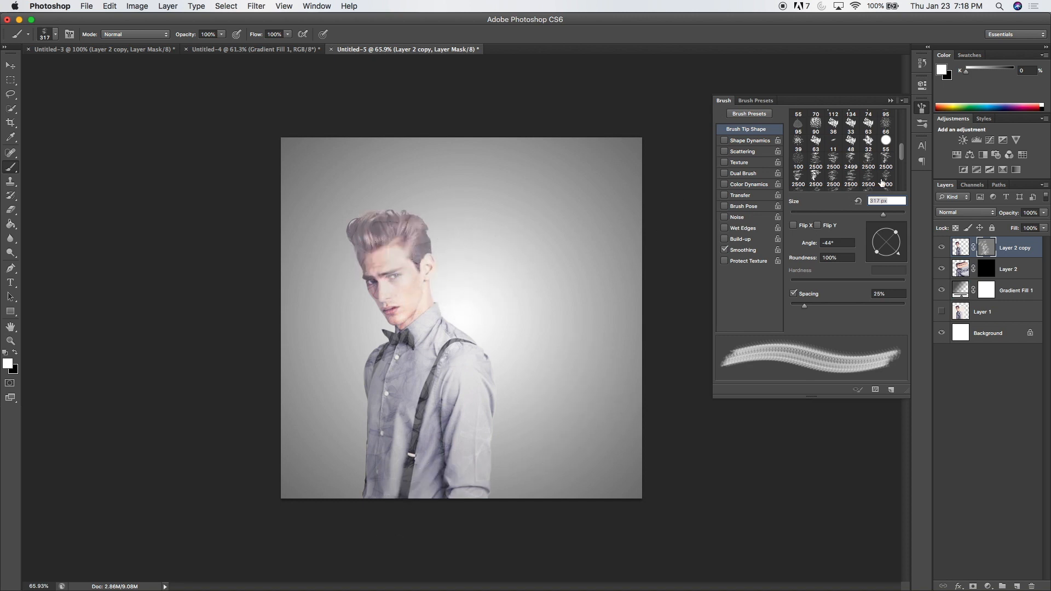
Set one smoke brush tip to 126° and 422 px, and switch to another 2500 px tip reduced to 1124 px
left_click(885, 160)
mouse_move(898, 215)
left_mouse_down()
mouse_move(886, 214)
mouse_move(898, 244)
mouse_move(885, 225)
mouse_move(872, 234)
left_mouse_up()
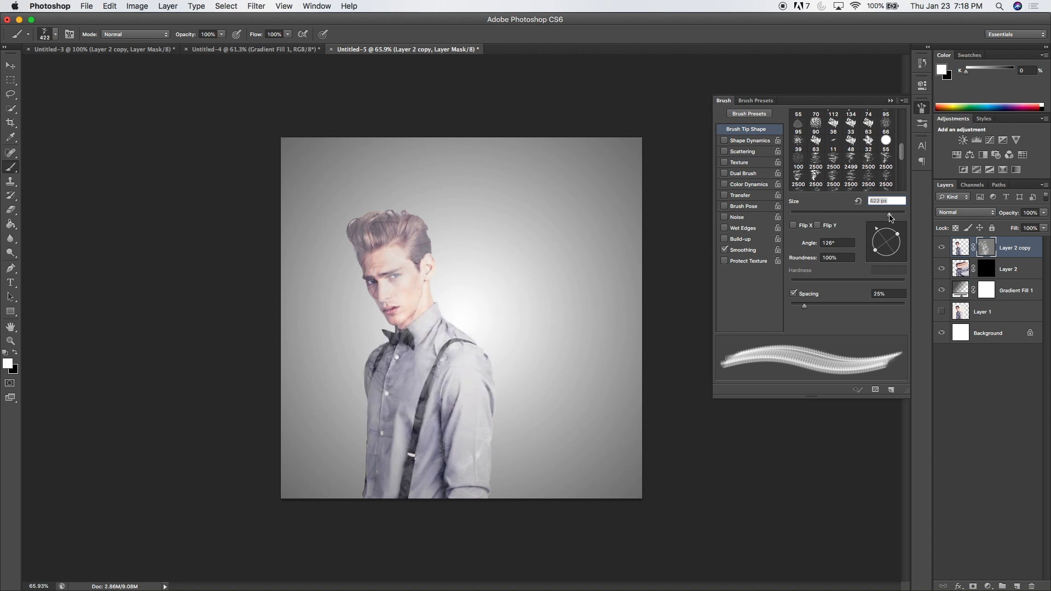
left_click(867, 178)
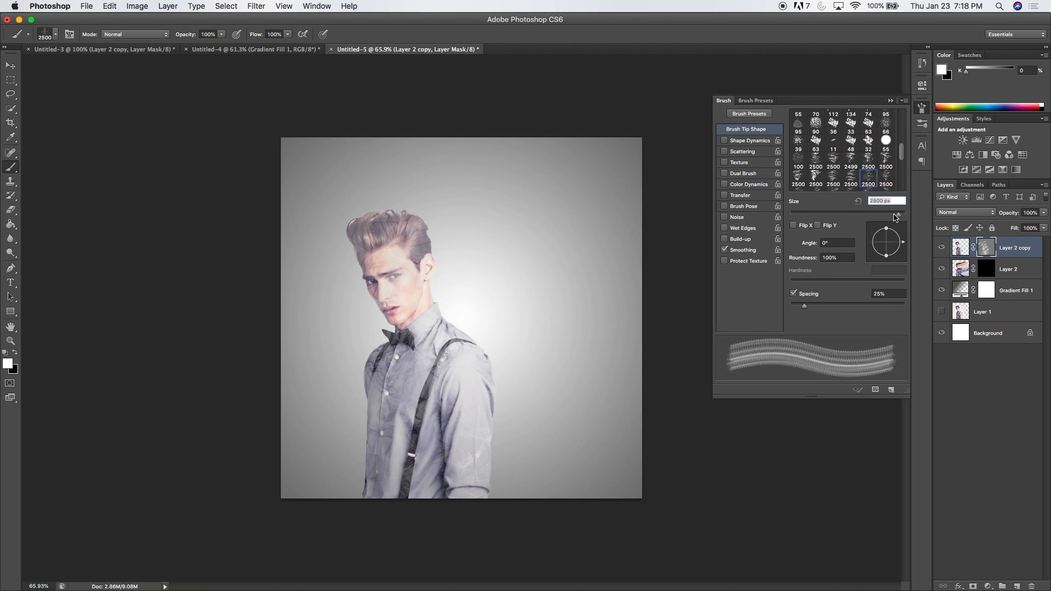
left_click_drag(898, 217, 895, 217)
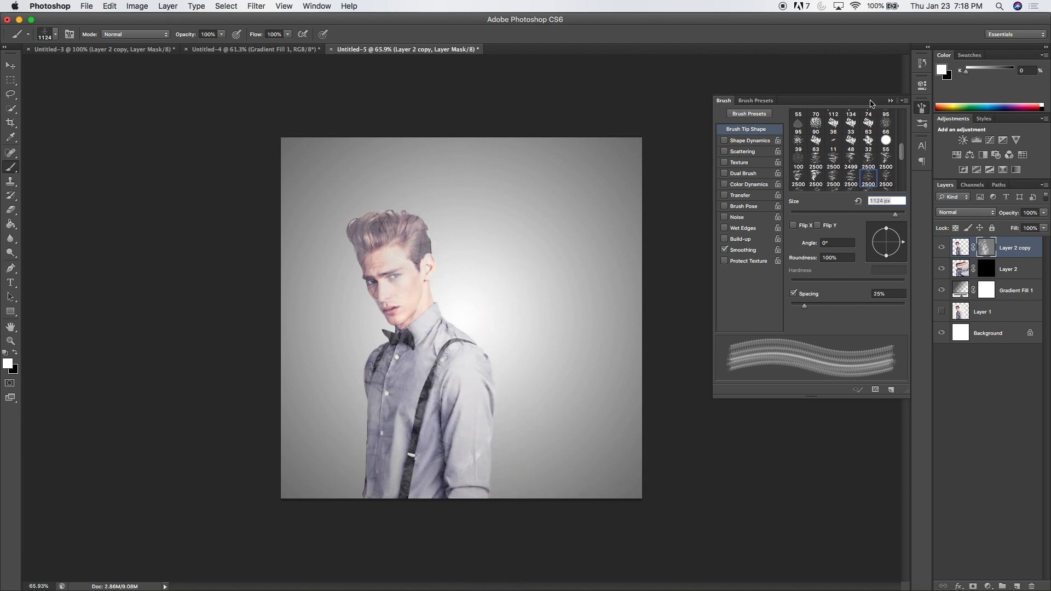
left_click(891, 102)
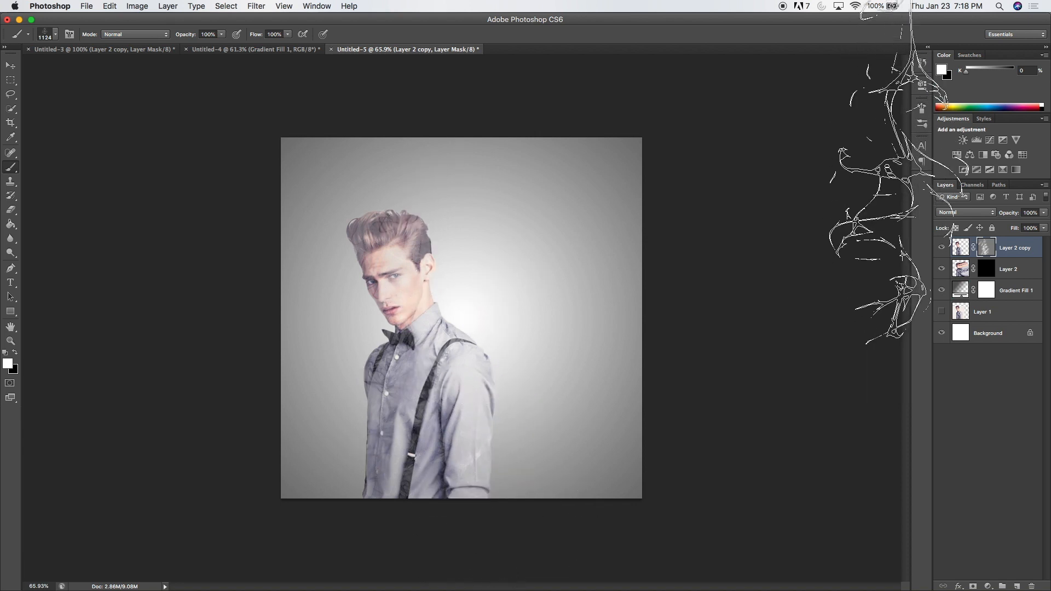
Raise the density of Layer 2 copy's mask to 100% and select Layer 2
double_click(986, 249)
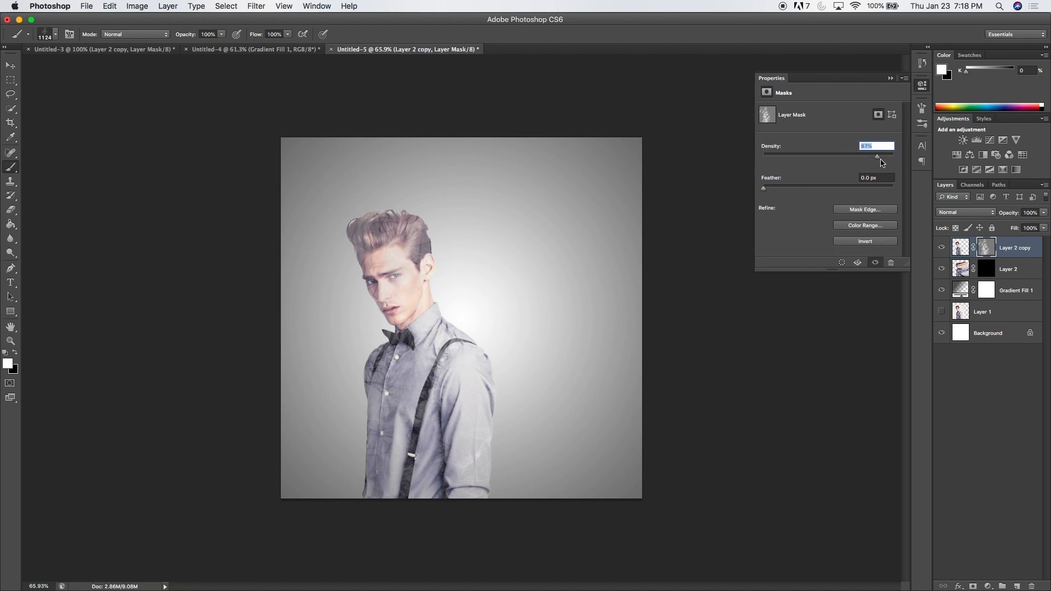
left_click_drag(881, 163, 897, 160)
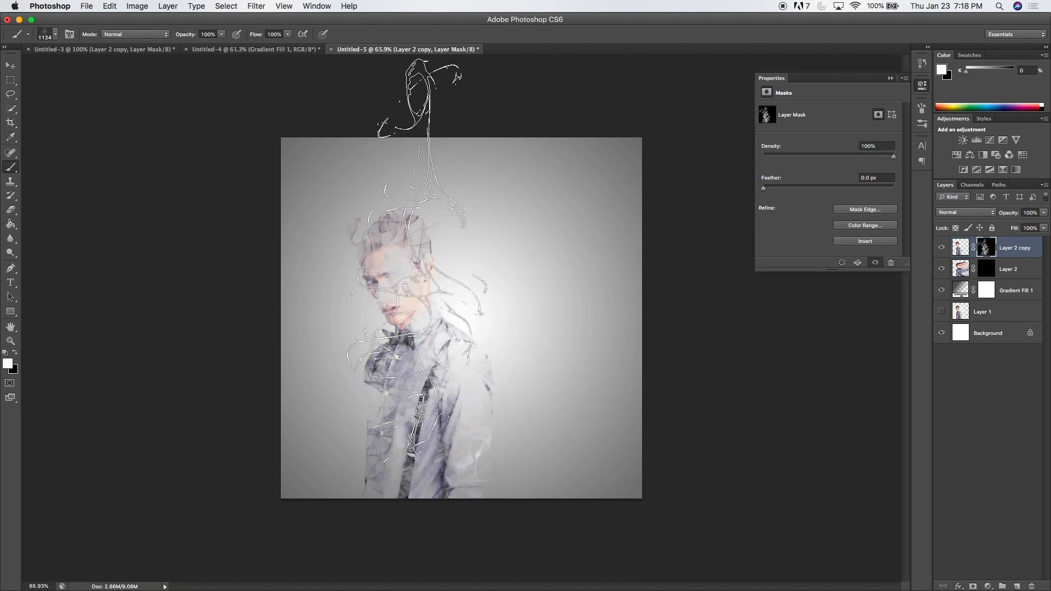
left_click(1019, 270)
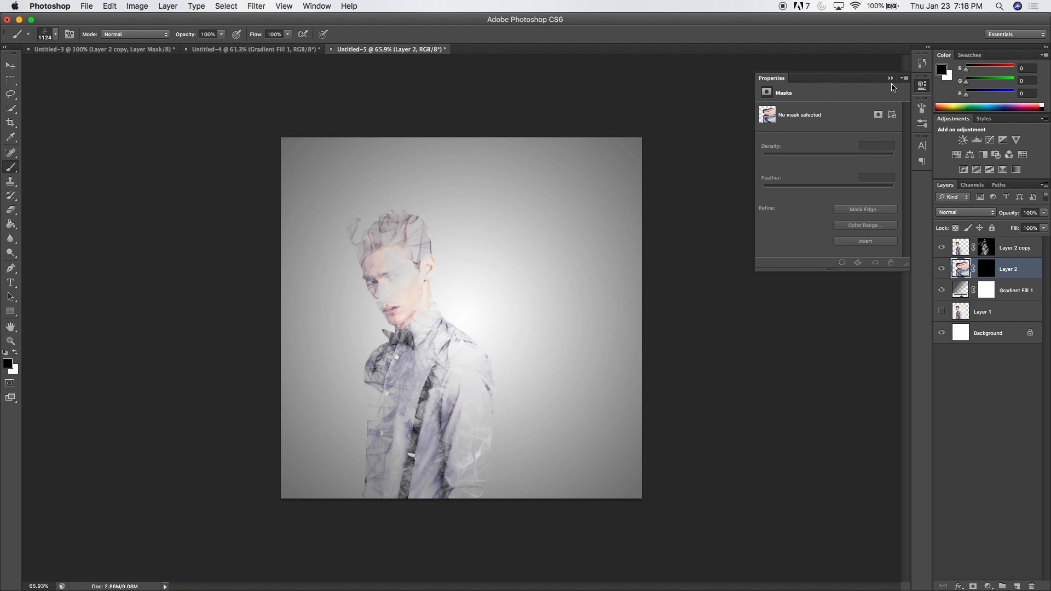
left_click(891, 79)
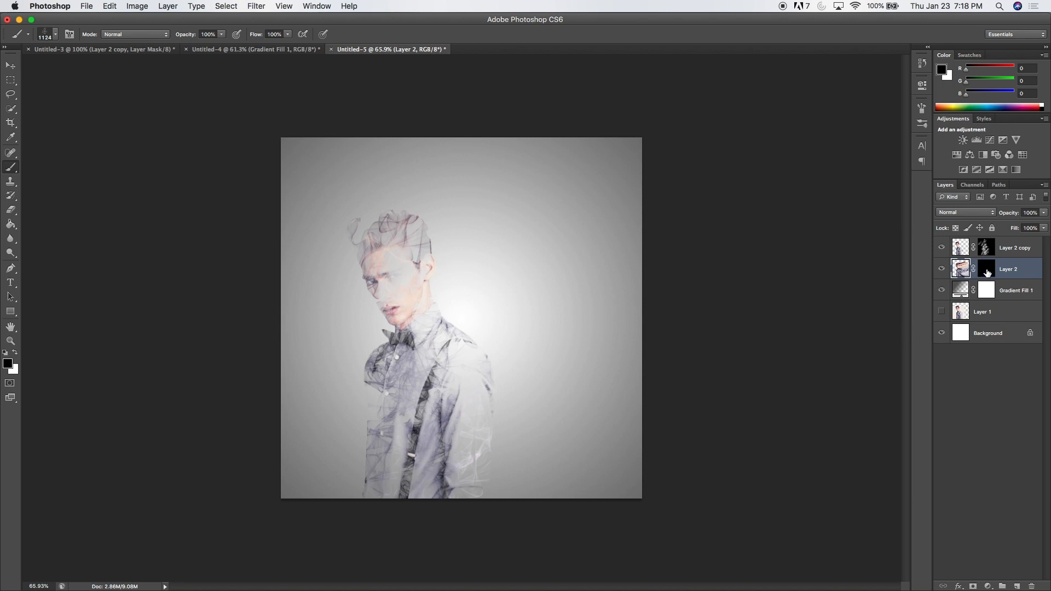
Target Layer 2's mask with white as the foreground colour and set a smoke brush tip to -31° and 451 px
left_click(987, 273)
key("x")
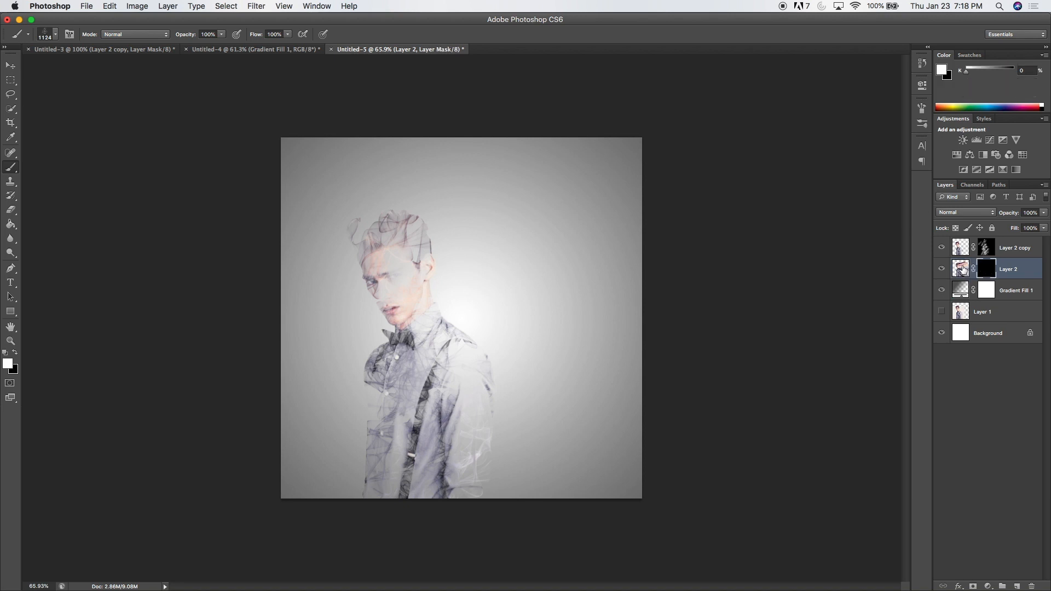
left_click(922, 108)
scroll(863, 180, "down", 1)
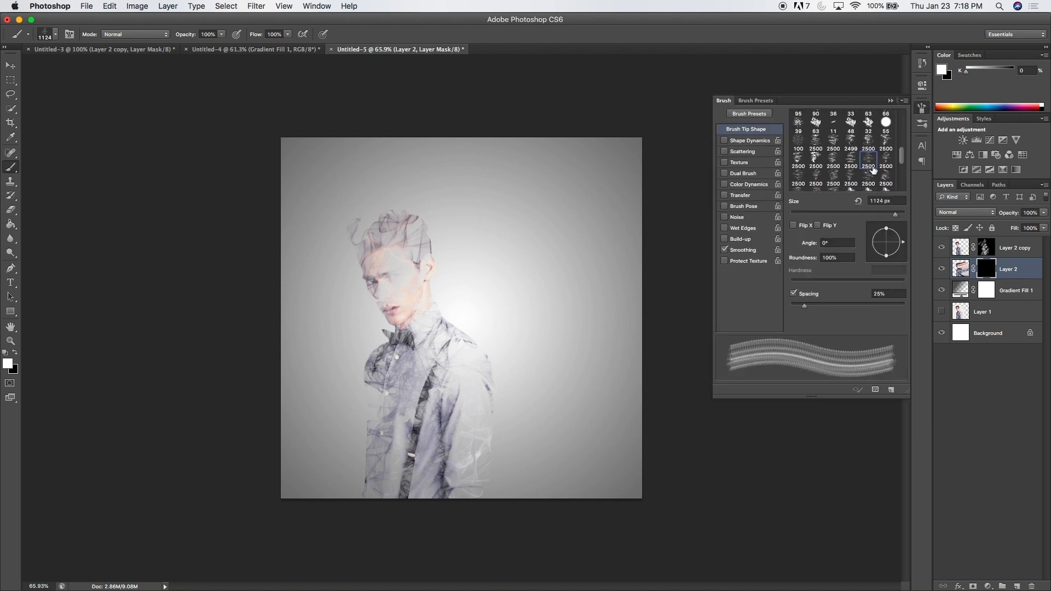
left_click(887, 137)
left_click_drag(897, 259, 902, 253)
left_click(890, 218)
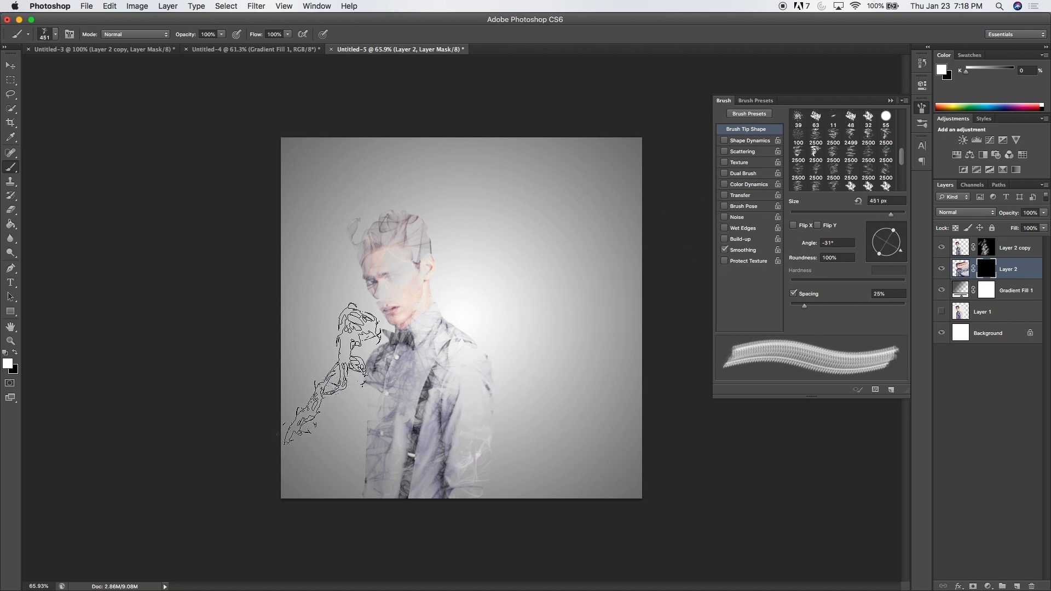
Stamp white smoke on Layer 2's mask beside the shoulder, arm and lower shirt, and over the neck and back of the head
left_click(458, 347)
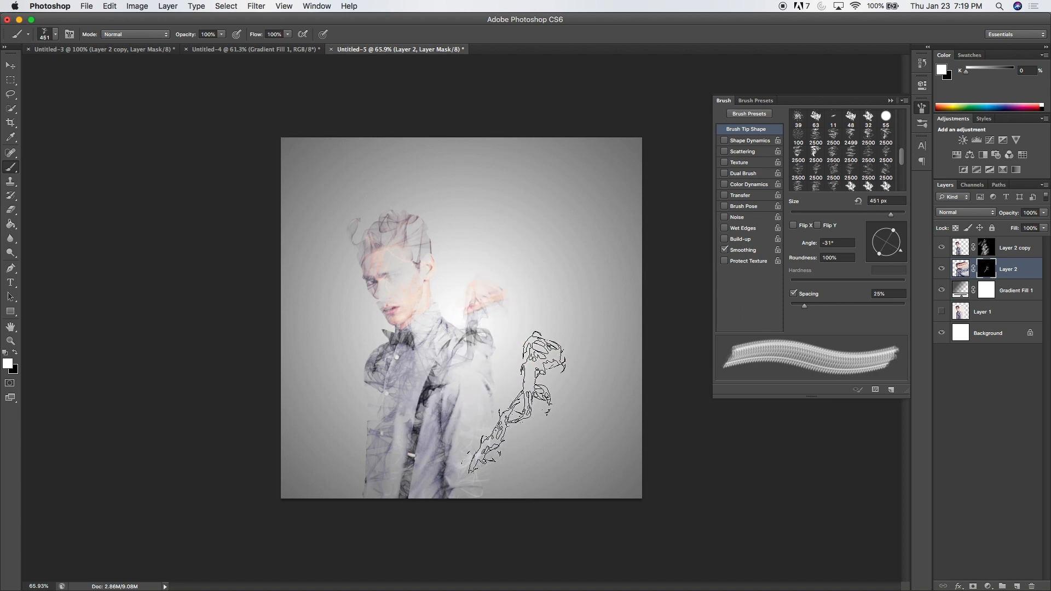
left_click(511, 377)
left_click(510, 468)
left_click(484, 478)
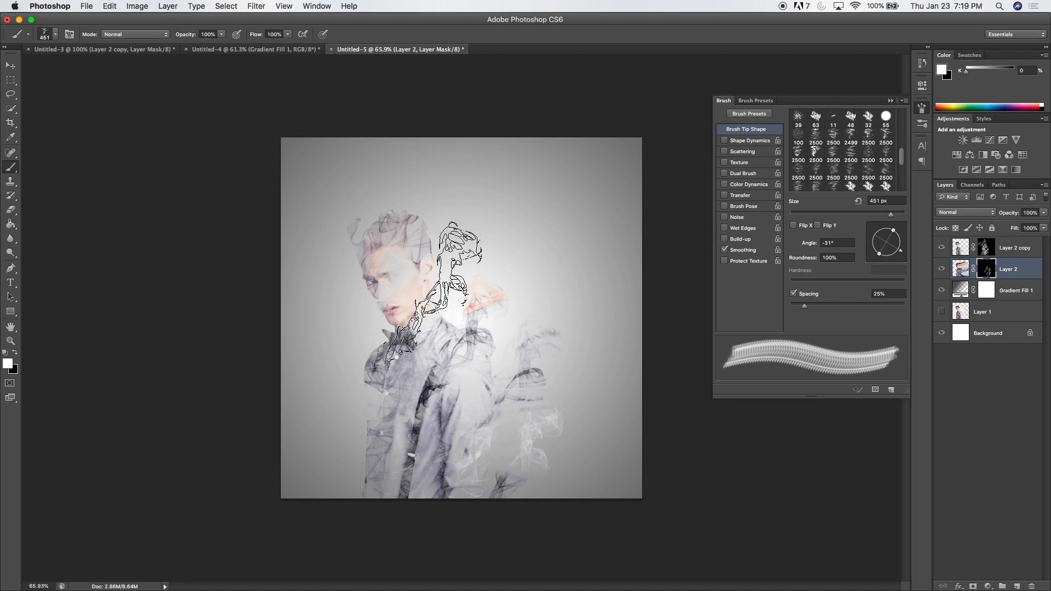
left_click(432, 293)
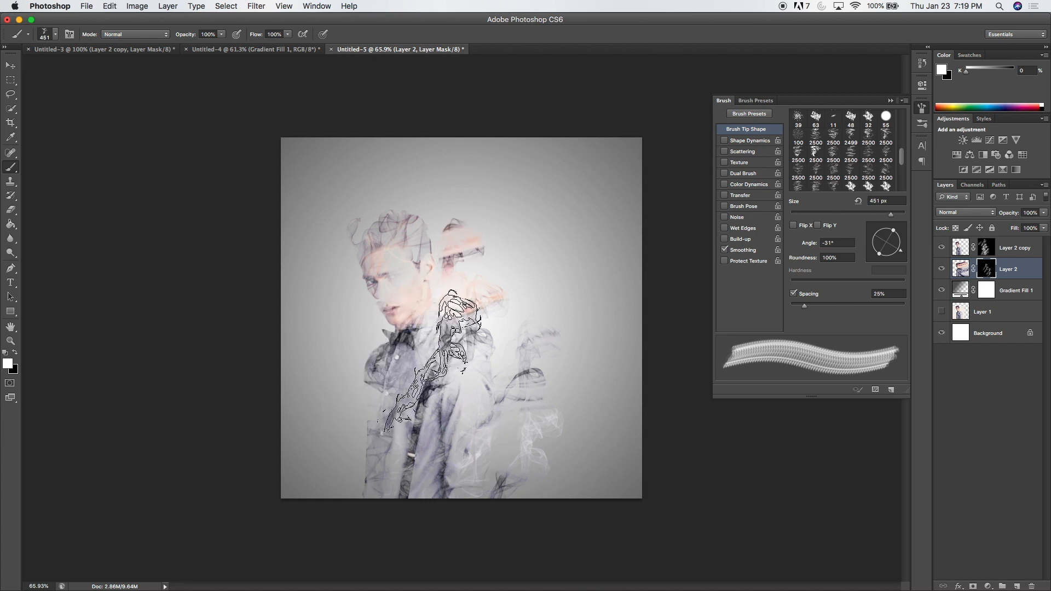
left_click(412, 236)
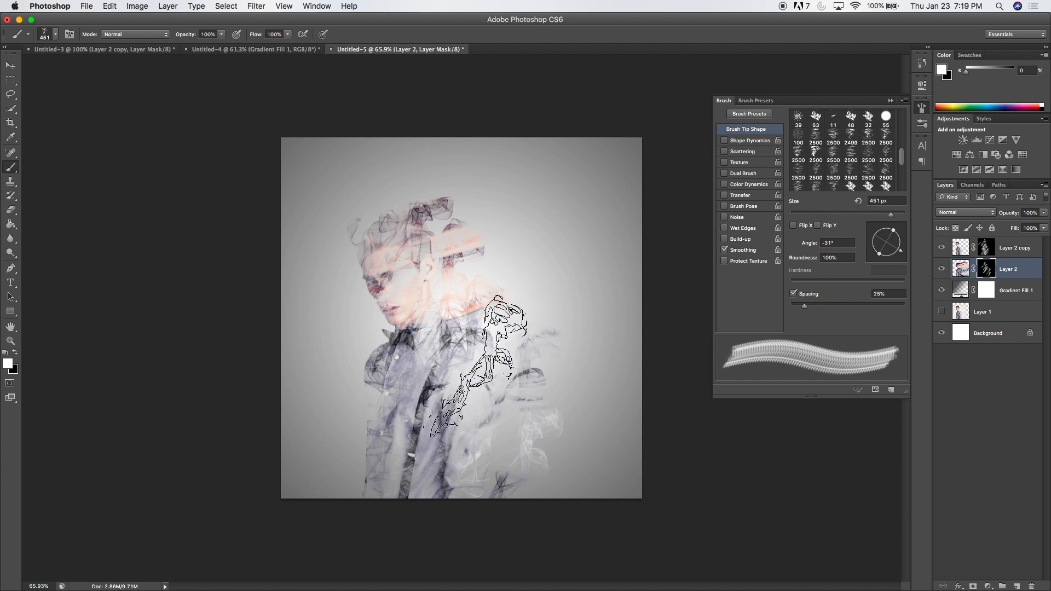
key("super+z")
left_click(407, 273)
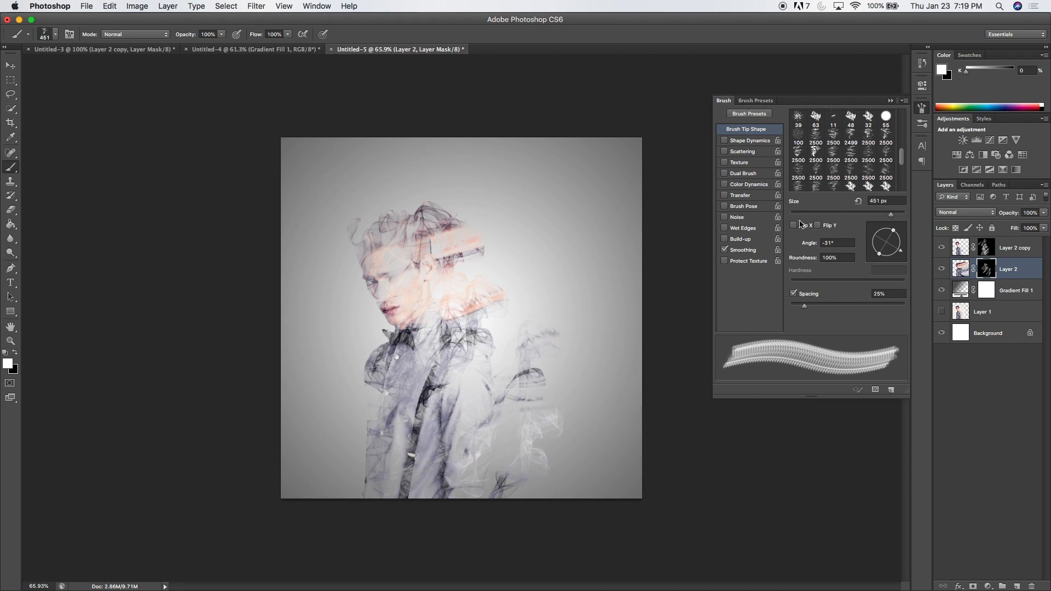
Select another 2500 px smoke brush tip, reduce it to 394 px and rotate it to -57°
scroll(828, 186, "down", 1)
left_click(820, 184)
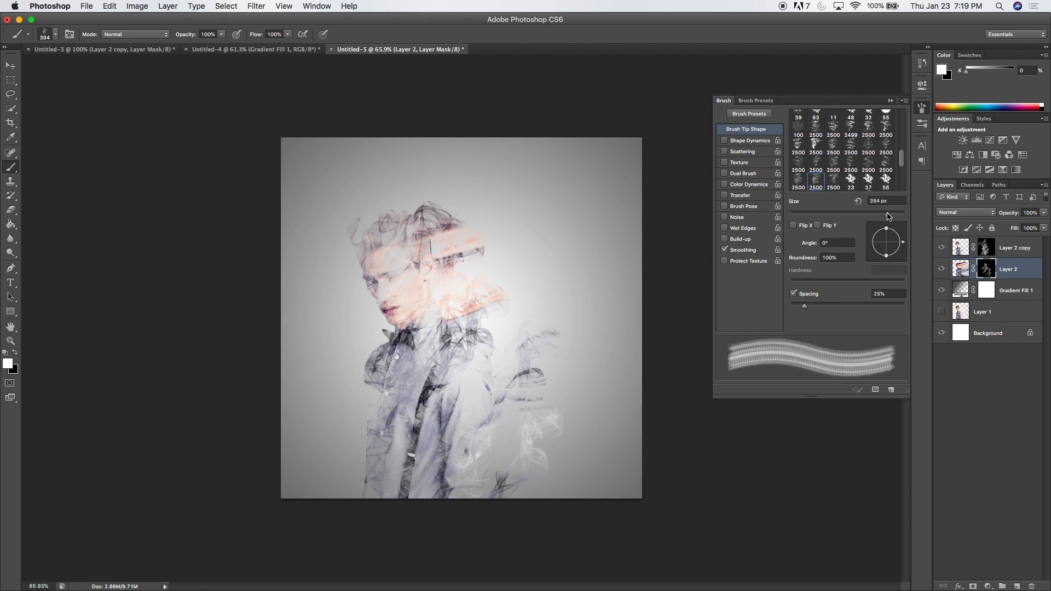
left_click_drag(905, 255, 897, 259)
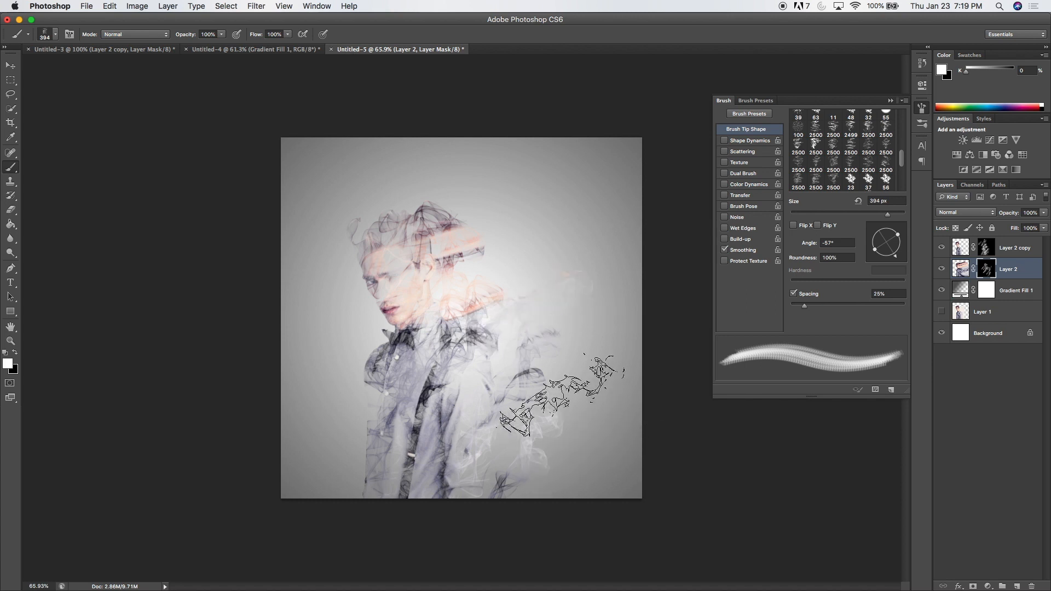
Stamp white on Layer 2's mask to extend the smoke outward behind the man's arm, lower shirt and head
left_click(558, 364)
left_click(571, 406)
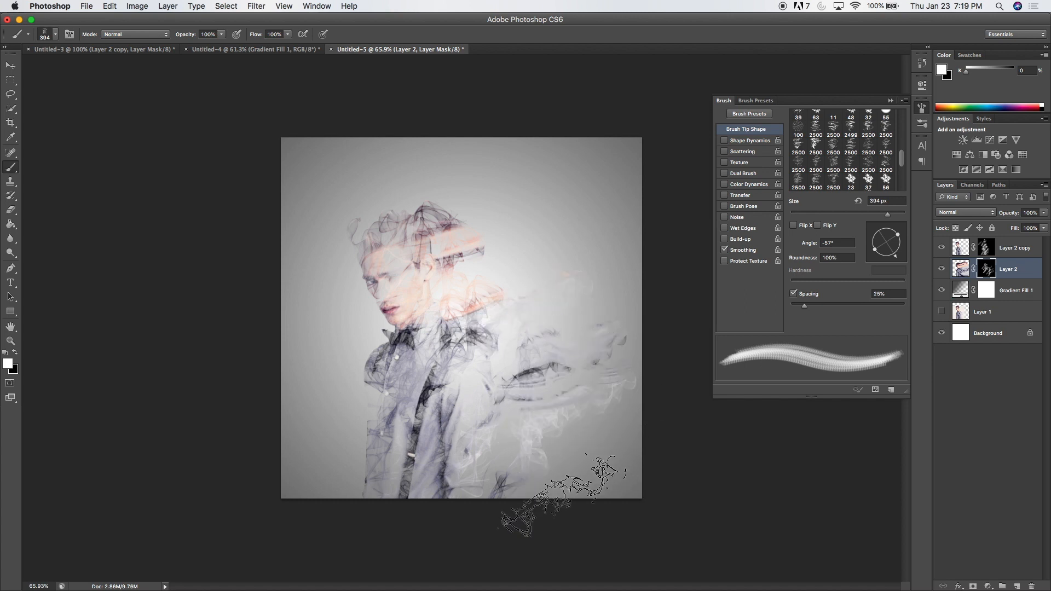
left_click(573, 448)
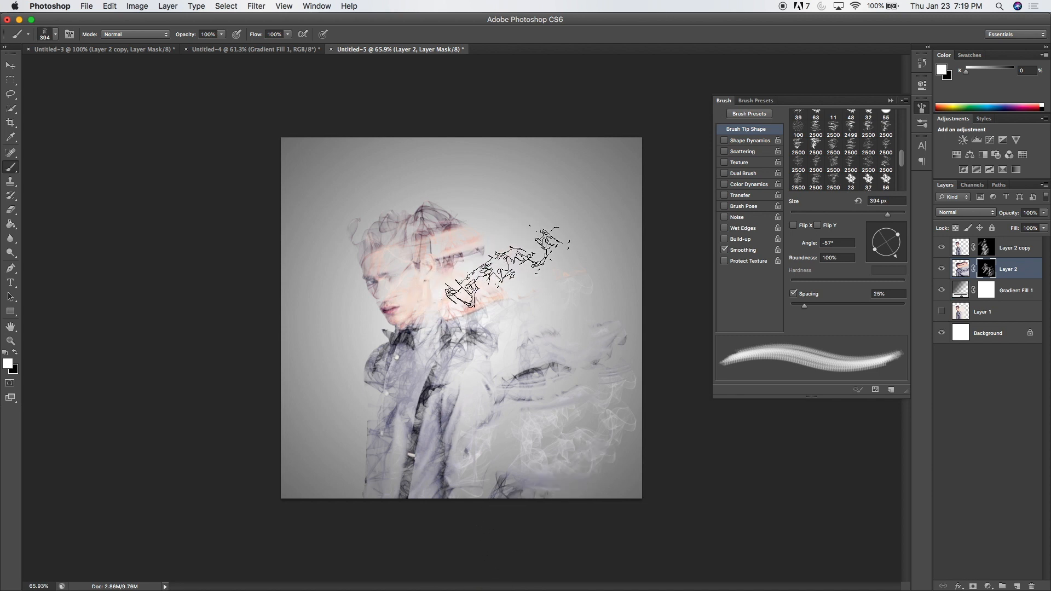
left_click(462, 242)
left_click(428, 235)
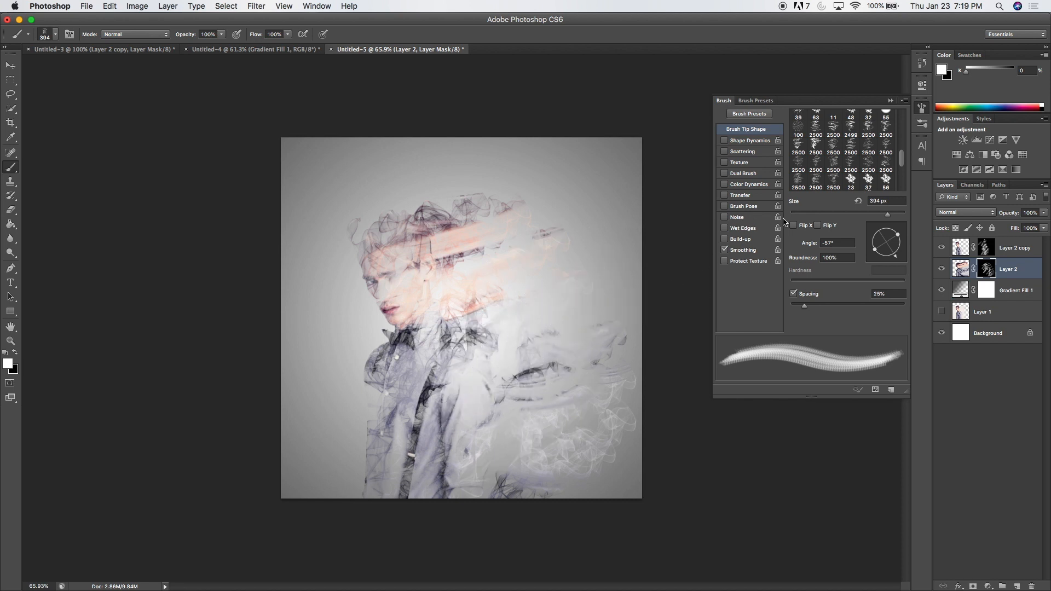
Choose another smoke brush tip at 403 px and stamp it on Layer 2's mask at the outer end of the head's streaks
left_click(838, 185)
left_click_drag(888, 214, 889, 214)
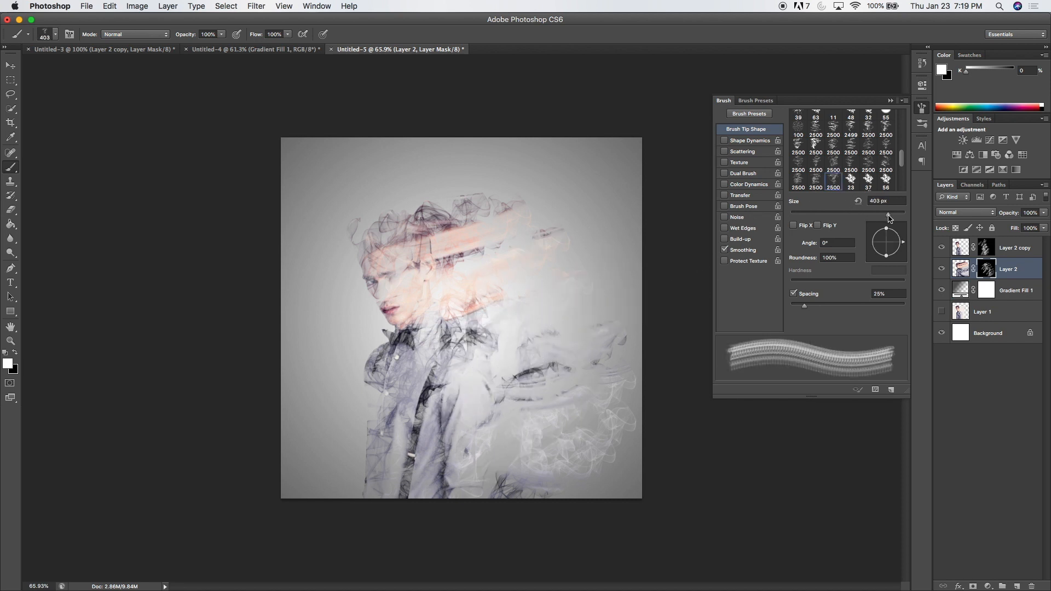
left_click(595, 274)
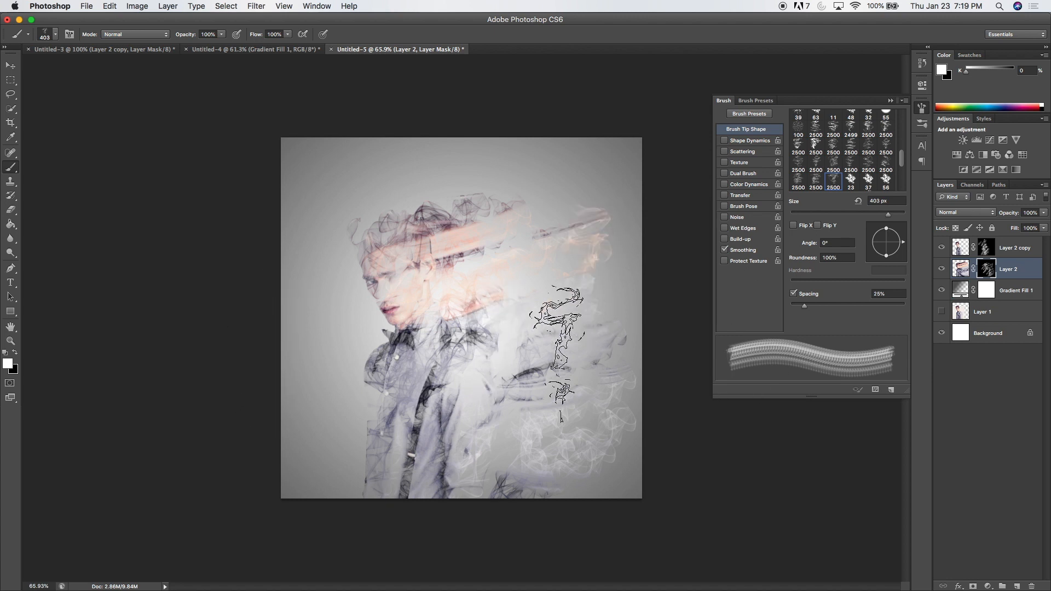
left_click(890, 102)
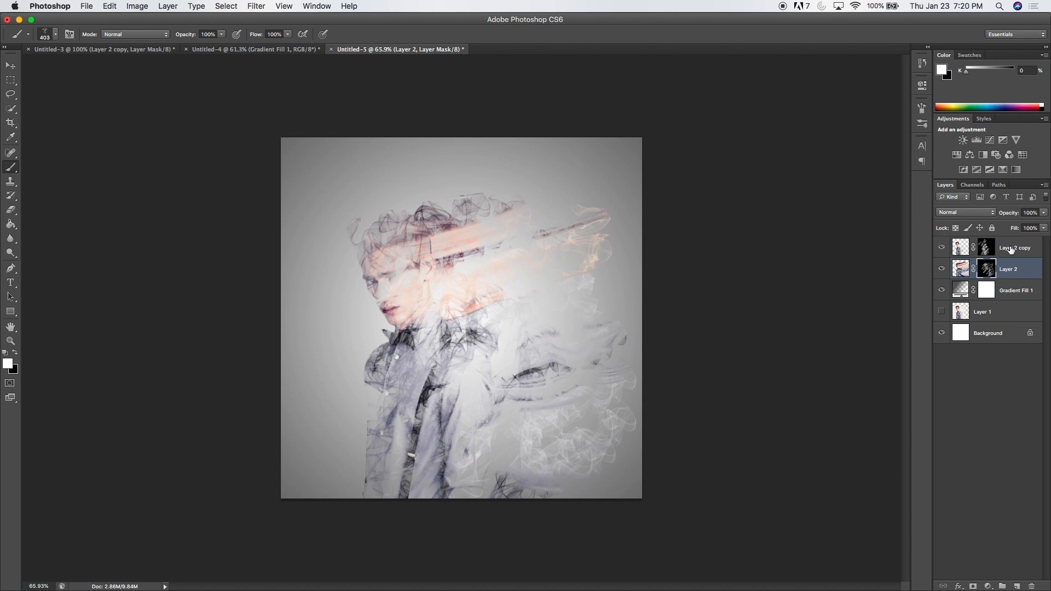
Select Layer 2 copy and choose a round brush with 42% hardness and a size of 268 px
left_click(1011, 250)
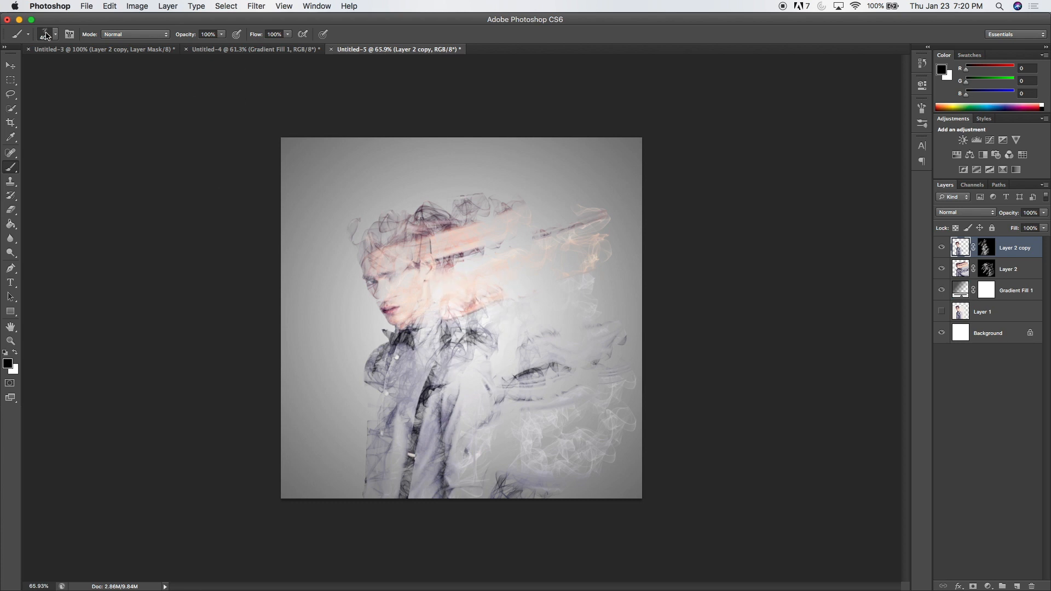
left_click(55, 37)
scroll(61, 125, "up", 5)
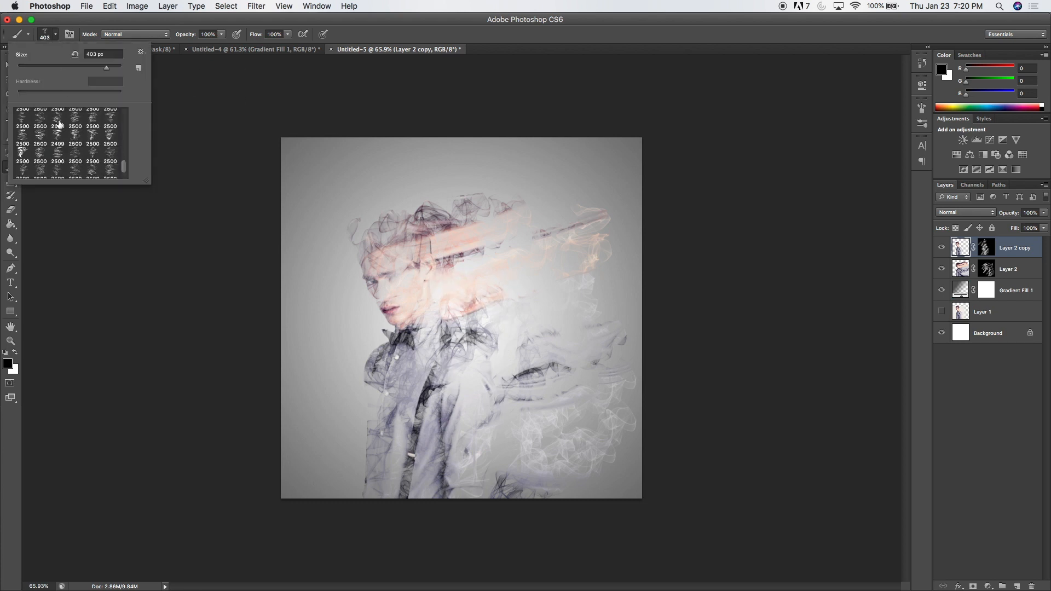
left_click(41, 116)
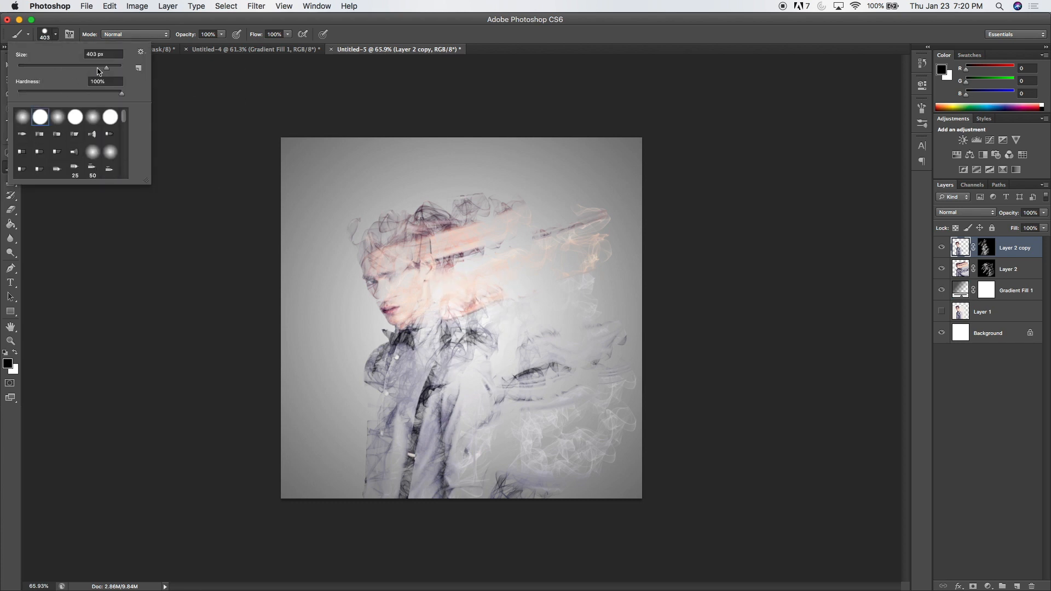
left_click_drag(120, 95, 87, 100)
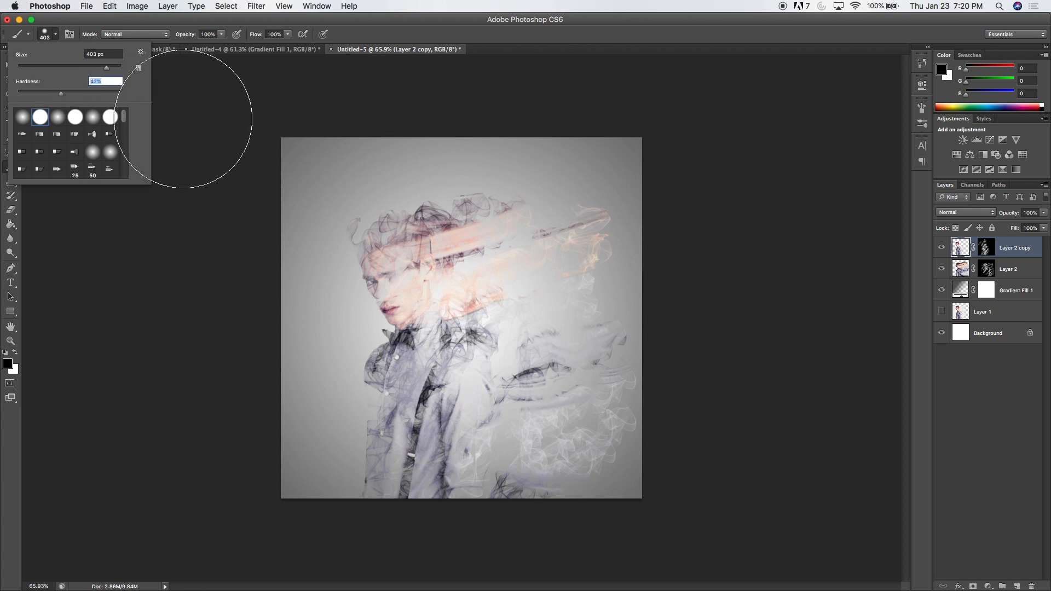
left_click_drag(106, 68, 97, 70)
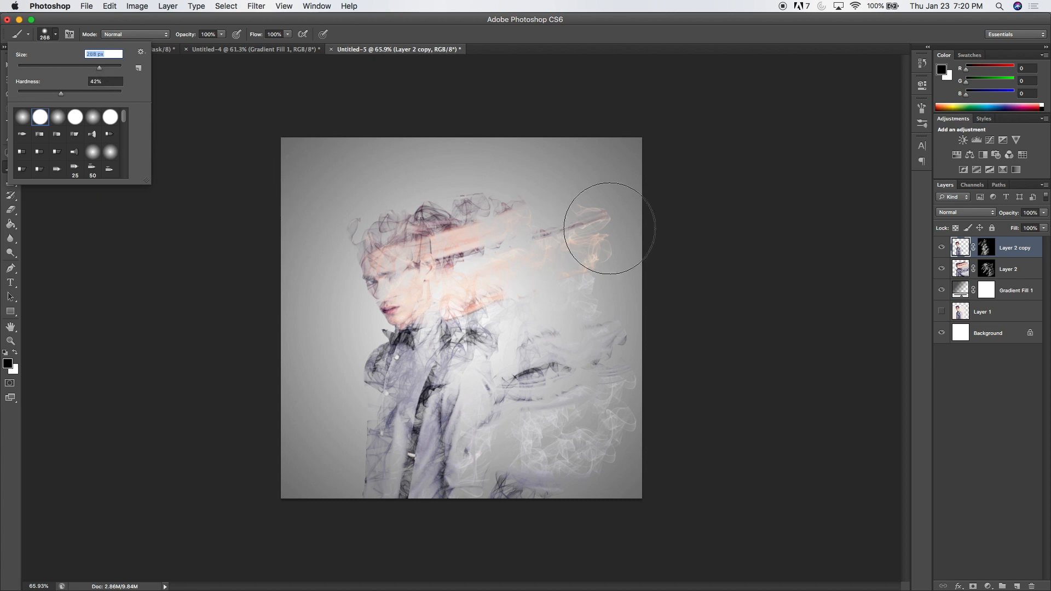
Paint white on Layer 2 copy's mask to restore the front of the man's hair, face, bow tie and shirt
left_click(984, 249)
key("x")
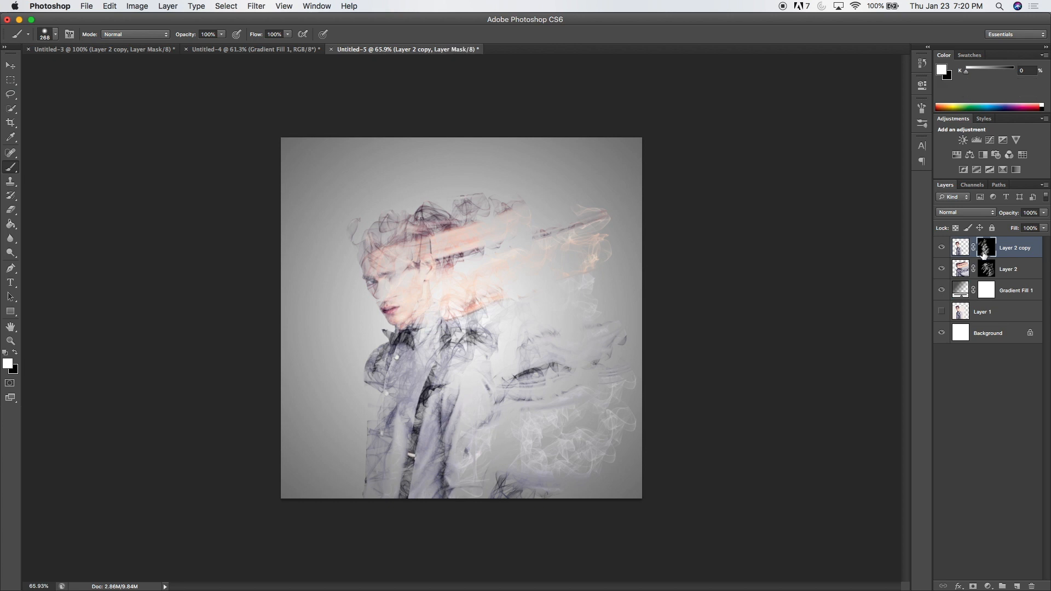
mouse_move(328, 235)
left_mouse_down()
mouse_move(341, 268)
mouse_move(333, 227)
mouse_move(340, 294)
mouse_move(363, 327)
mouse_move(337, 254)
mouse_move(347, 290)
mouse_move(367, 310)
mouse_move(352, 334)
mouse_move(345, 523)
mouse_move(335, 405)
mouse_move(356, 514)
mouse_move(345, 507)
mouse_move(345, 407)
mouse_move(366, 312)
mouse_move(345, 250)
mouse_move(321, 233)
mouse_move(357, 280)
mouse_move(347, 370)
mouse_move(361, 446)
mouse_move(329, 434)
mouse_move(352, 469)
left_mouse_up()
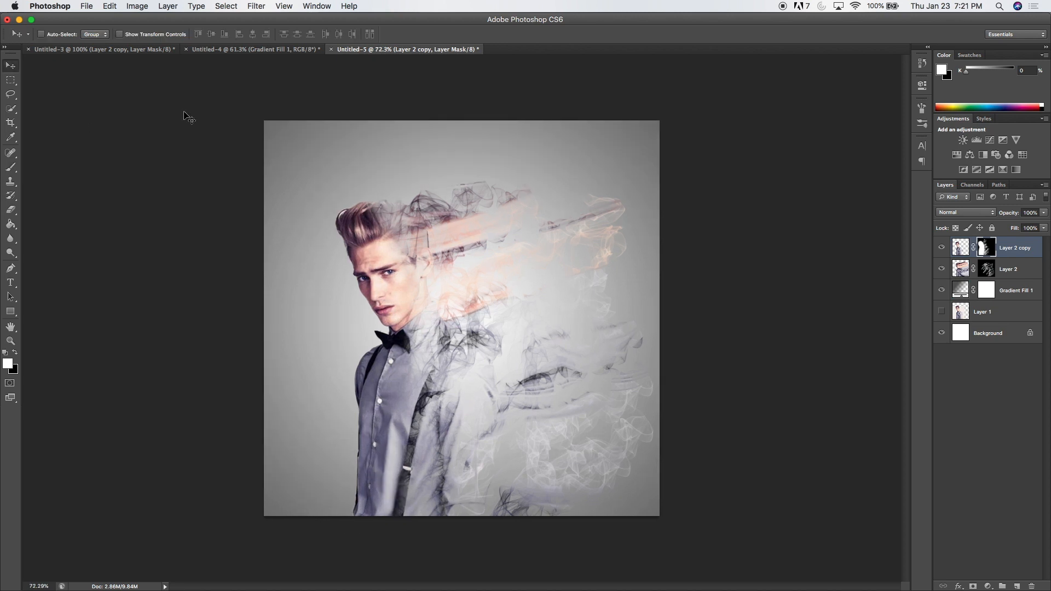
Compare the dispersion results in the Untitled-4 and Untitled-3 documents and return to Untitled-5
left_click(210, 51)
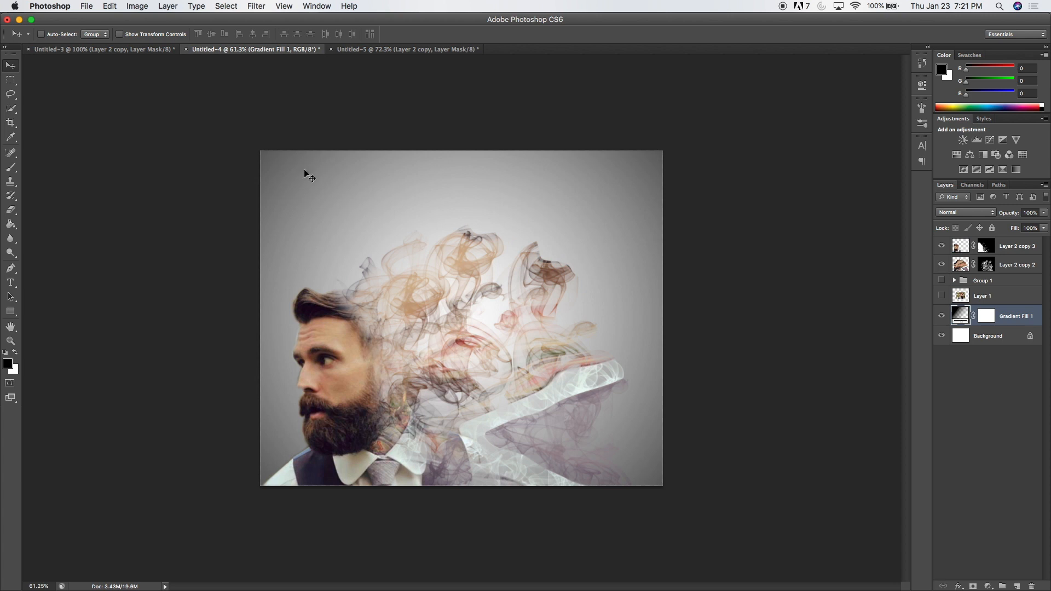
left_click(104, 49)
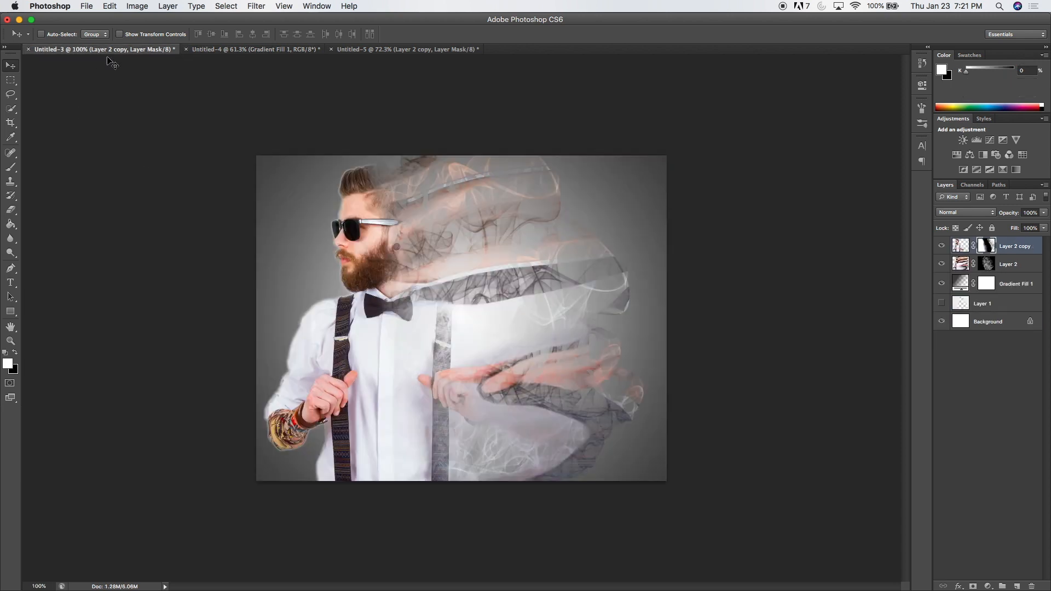
left_click(397, 51)
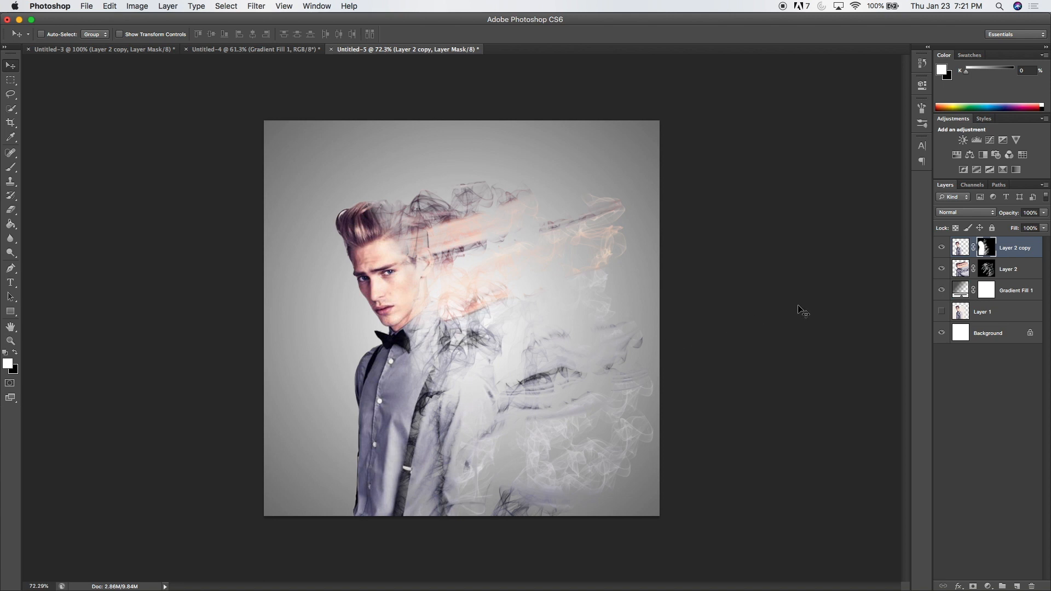
Set the scale of the Gradient Fill 1 layer's radial gradient to 135%
double_click(960, 291)
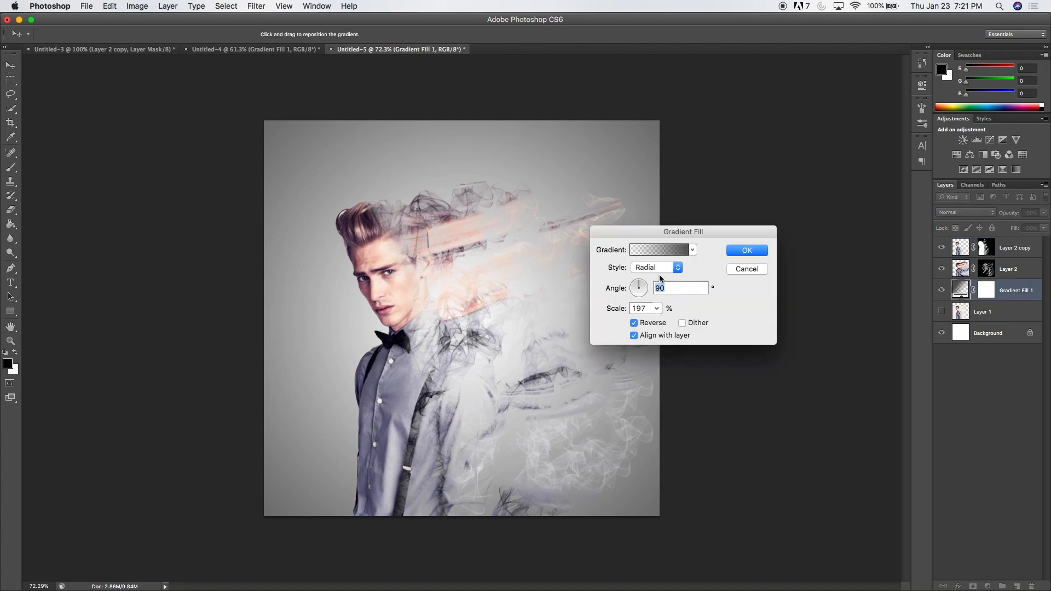
left_click(657, 309)
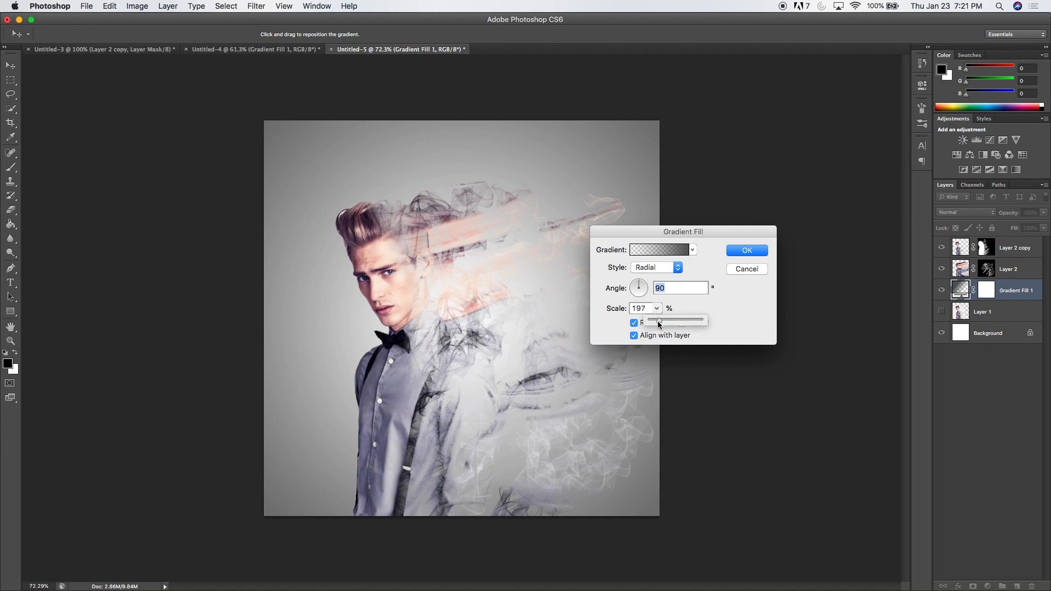
left_click_drag(658, 324, 656, 325)
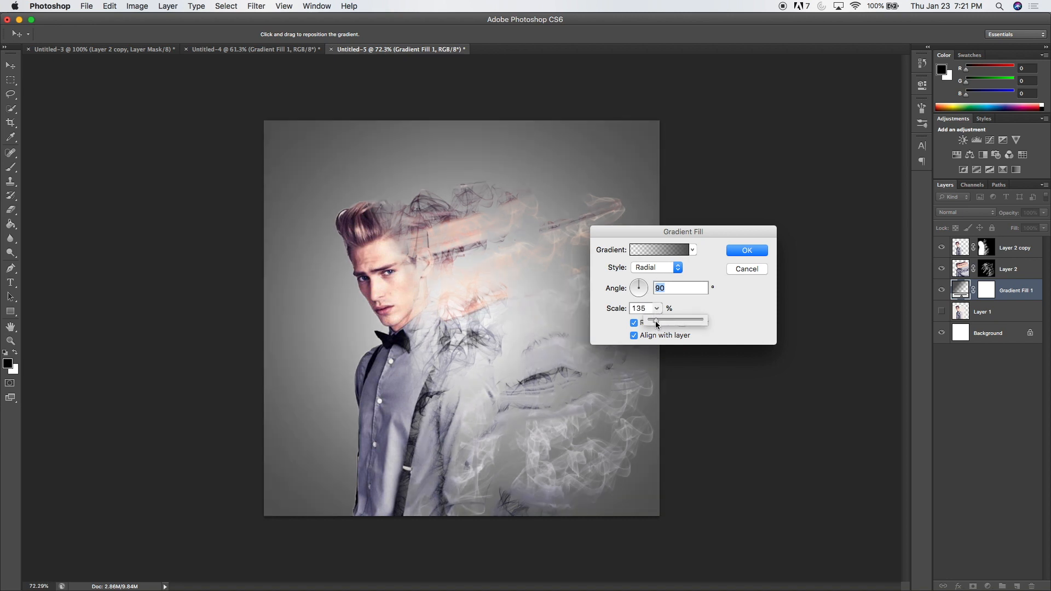
left_click(748, 251)
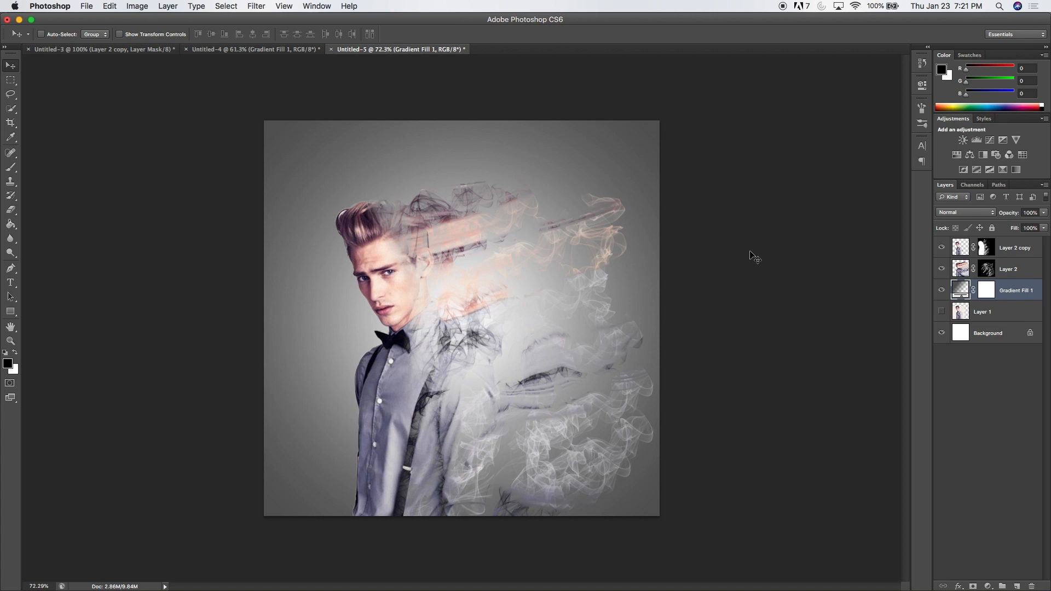